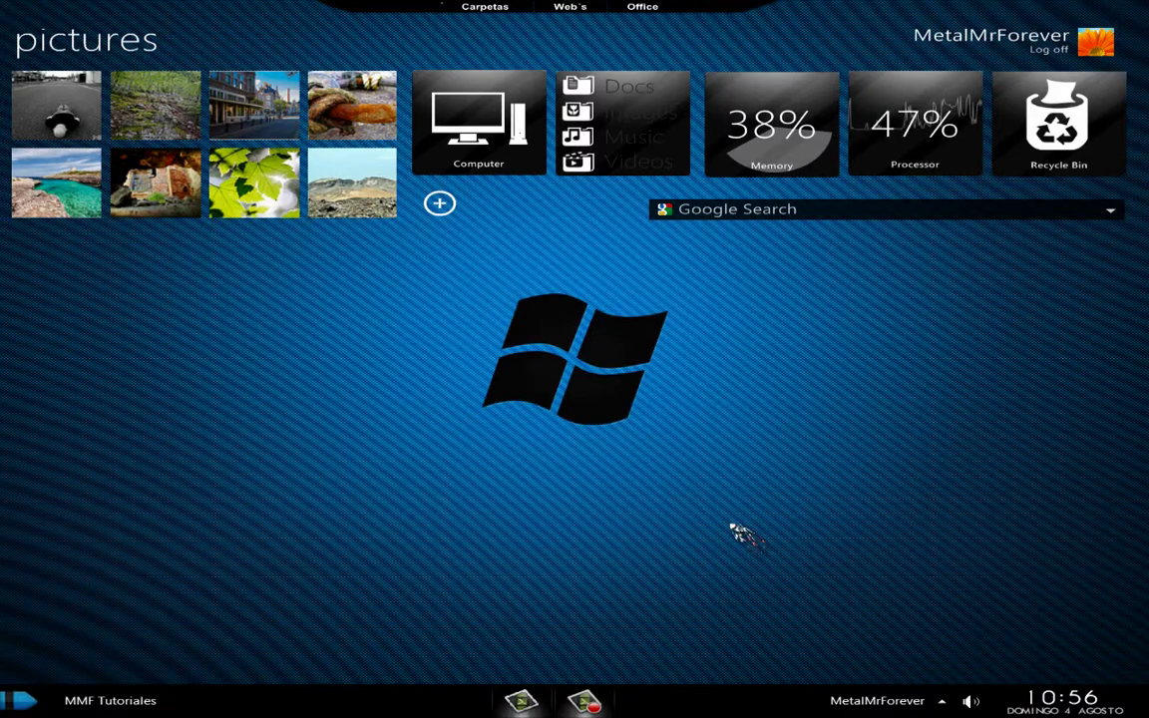
drag(387, 275, 782, 545)
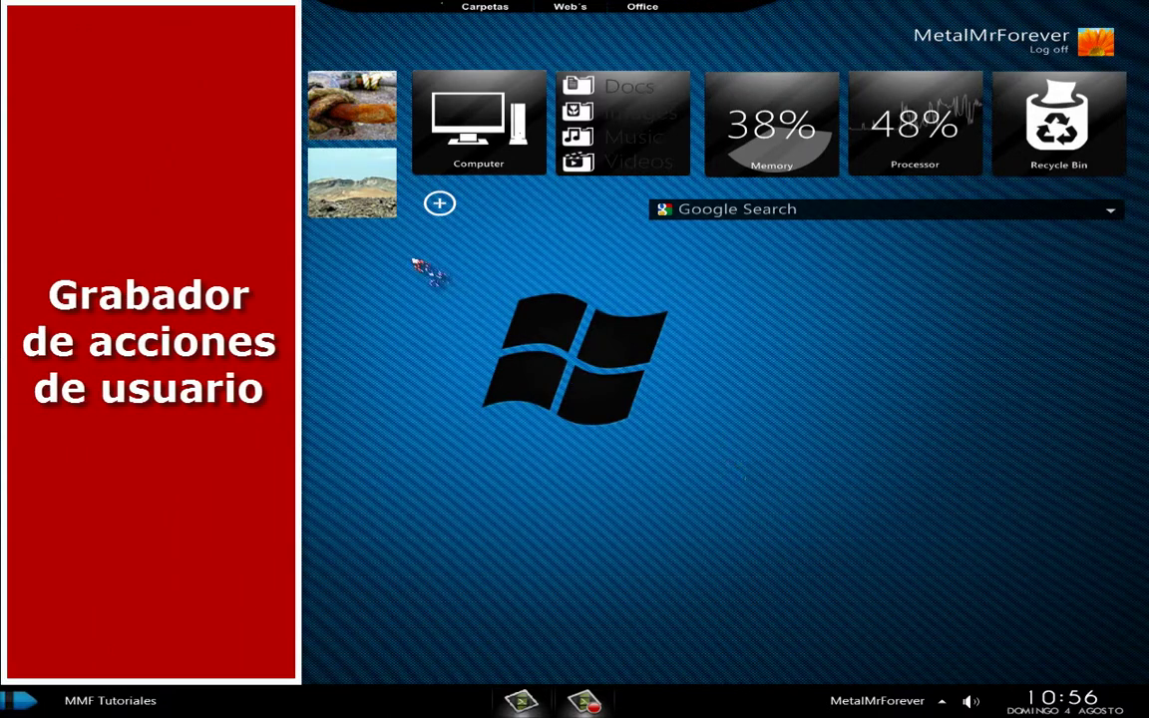
drag(437, 259, 757, 541)
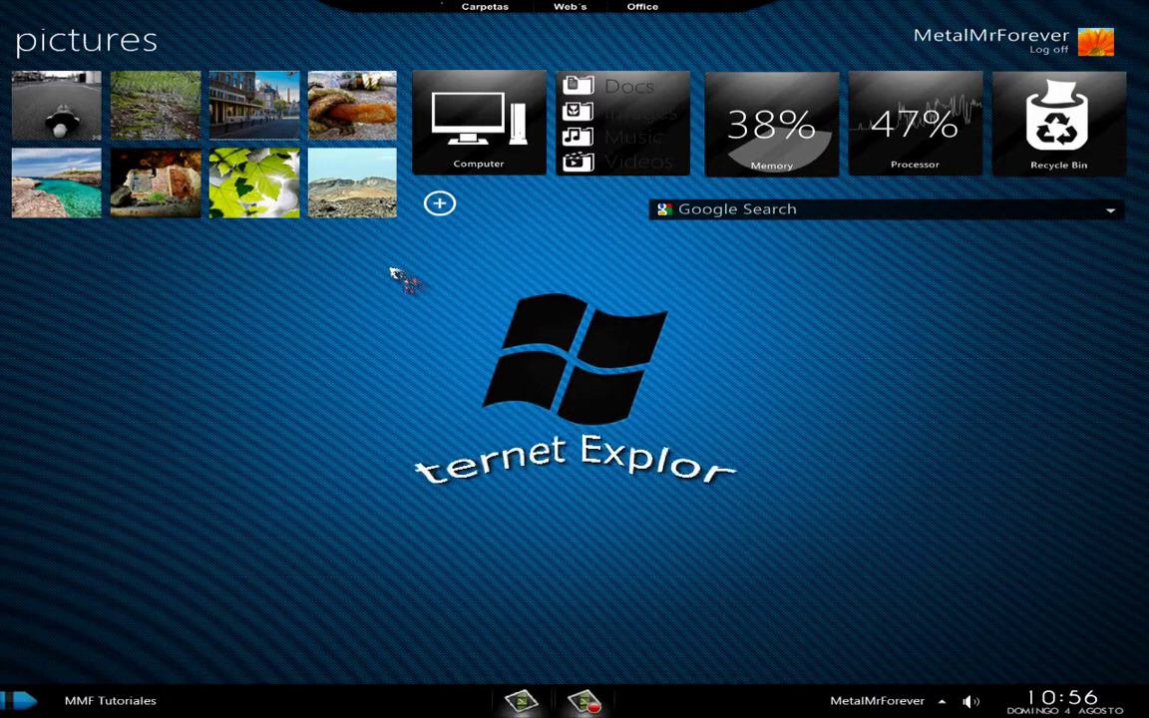
drag(392, 271, 727, 479)
drag(440, 274, 762, 555)
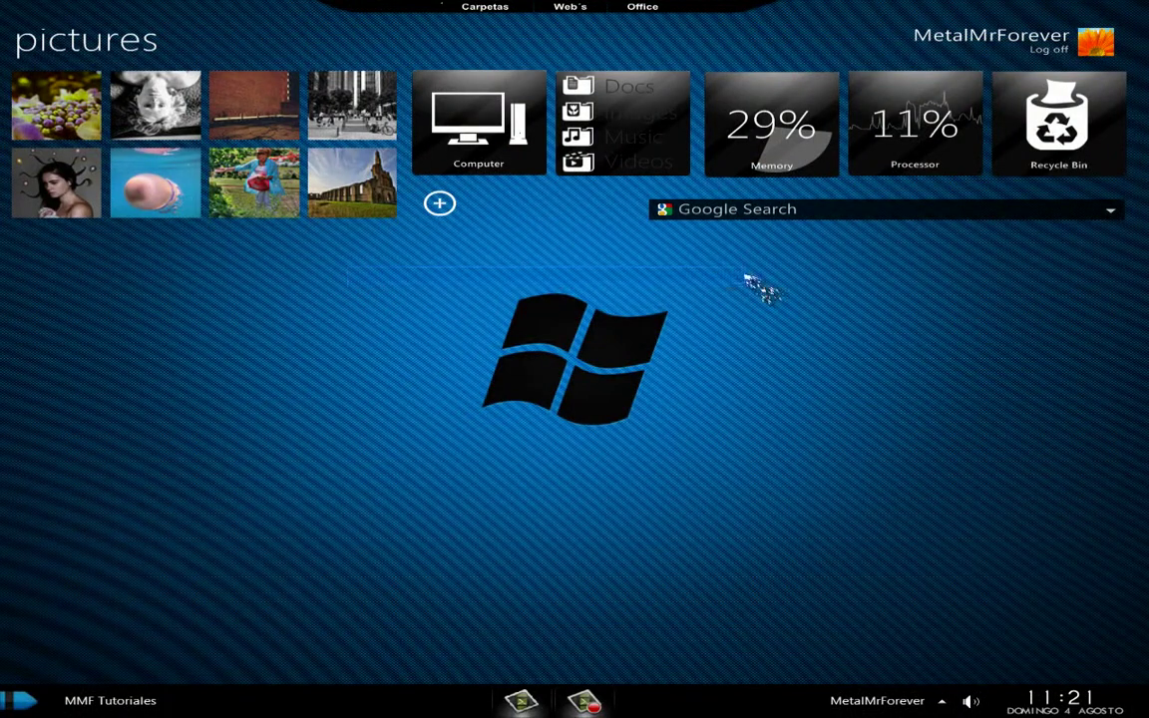
drag(349, 342, 748, 489)
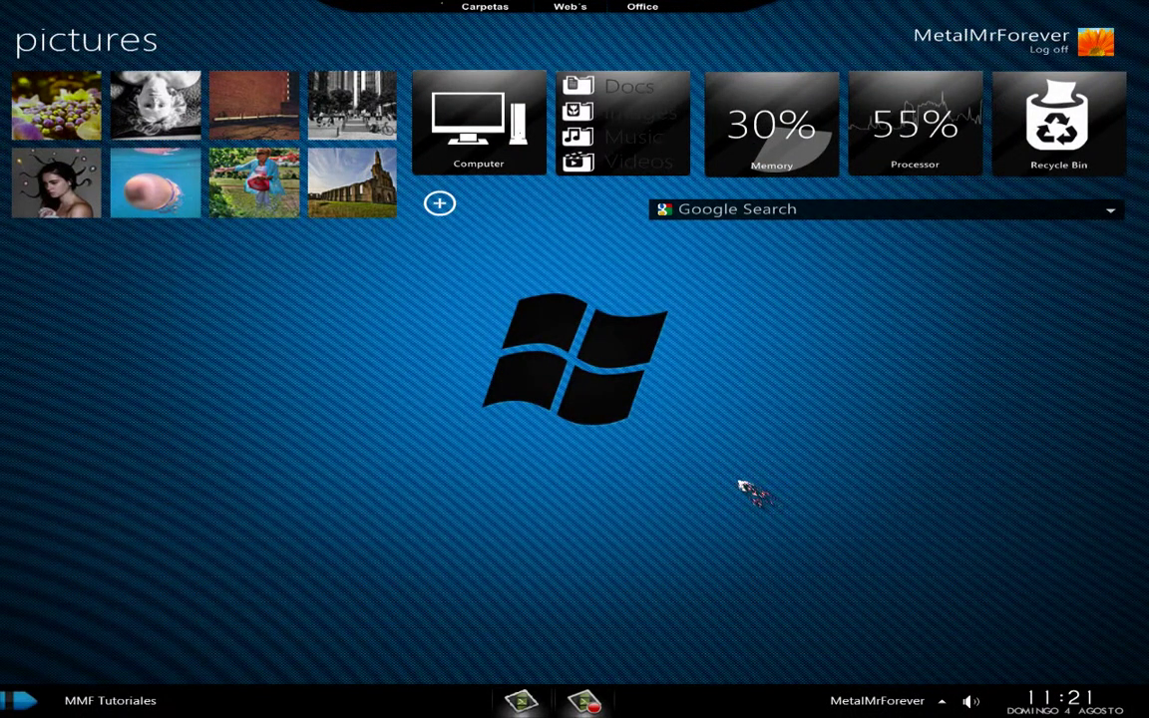
drag(484, 266, 756, 495)
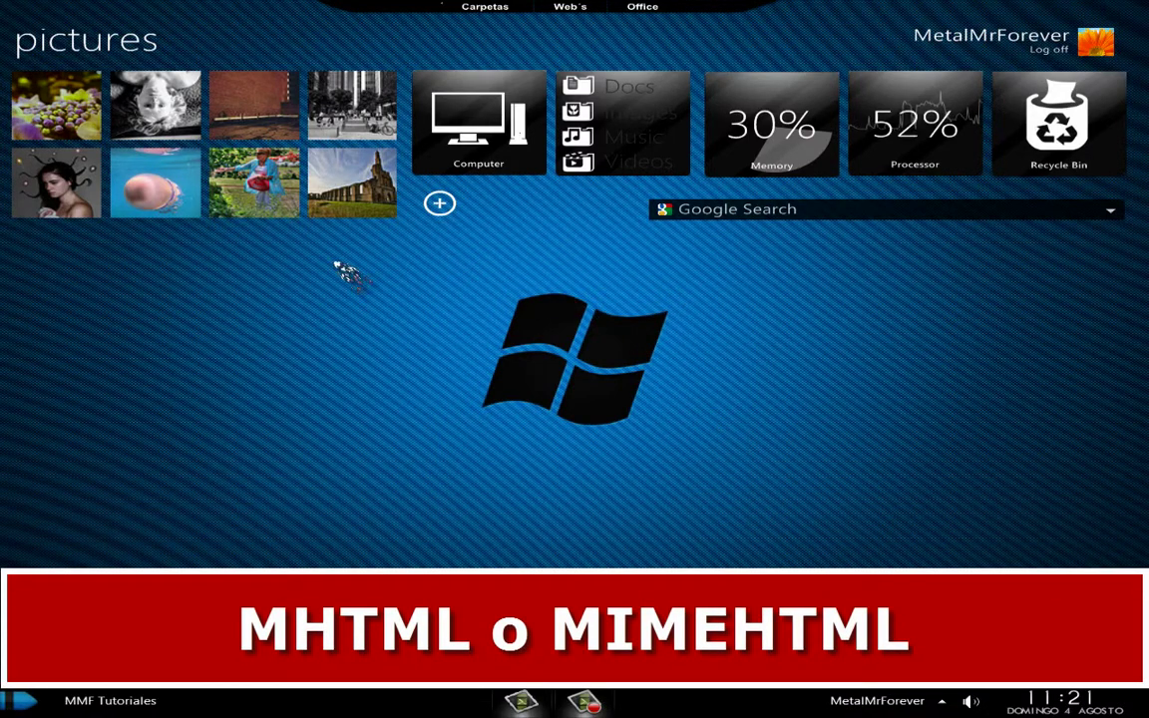
drag(335, 261, 815, 476)
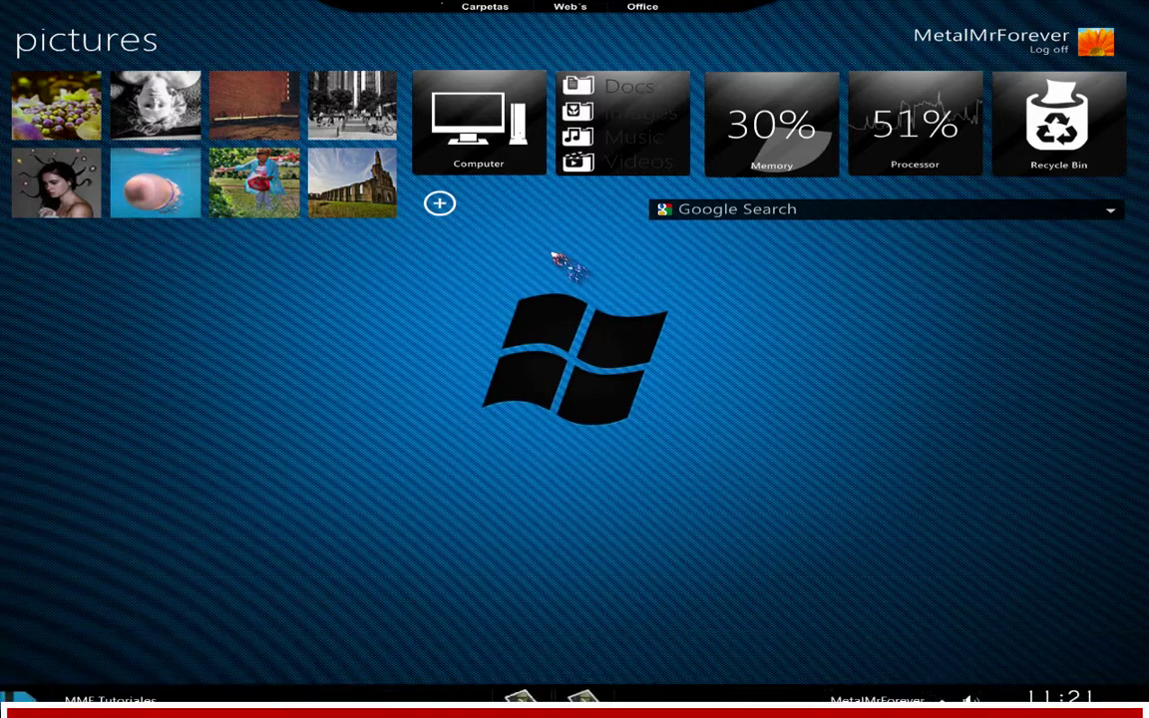
drag(755, 271, 750, 451)
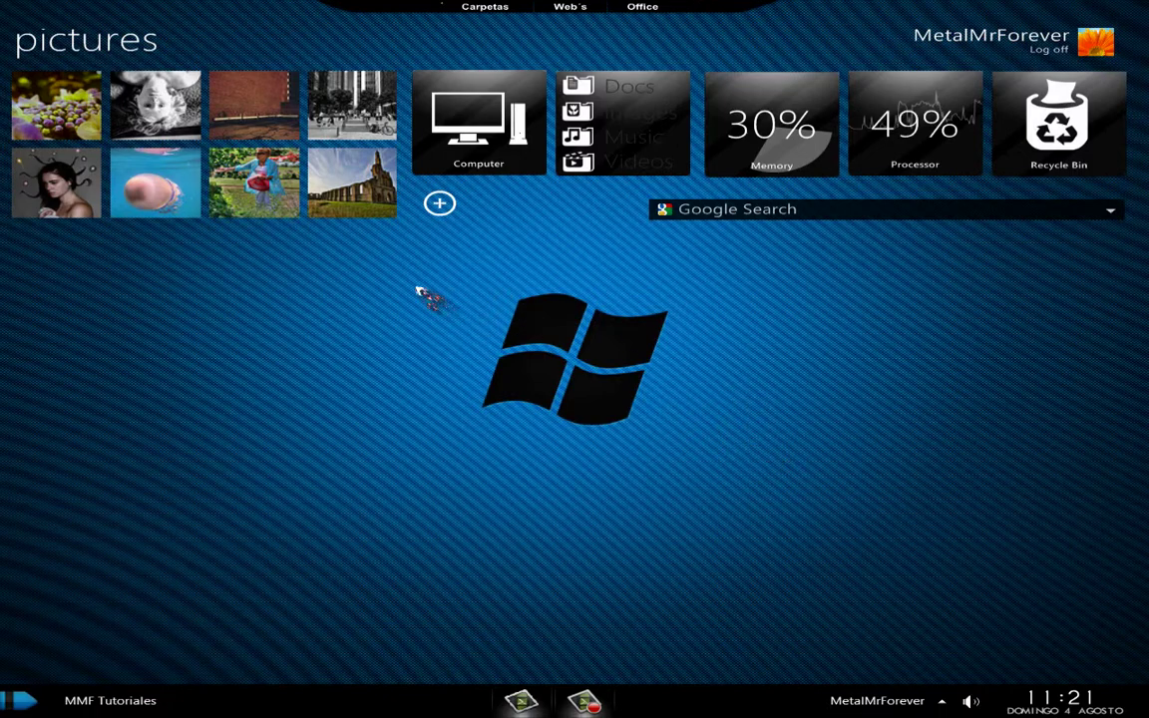
drag(714, 274, 775, 436)
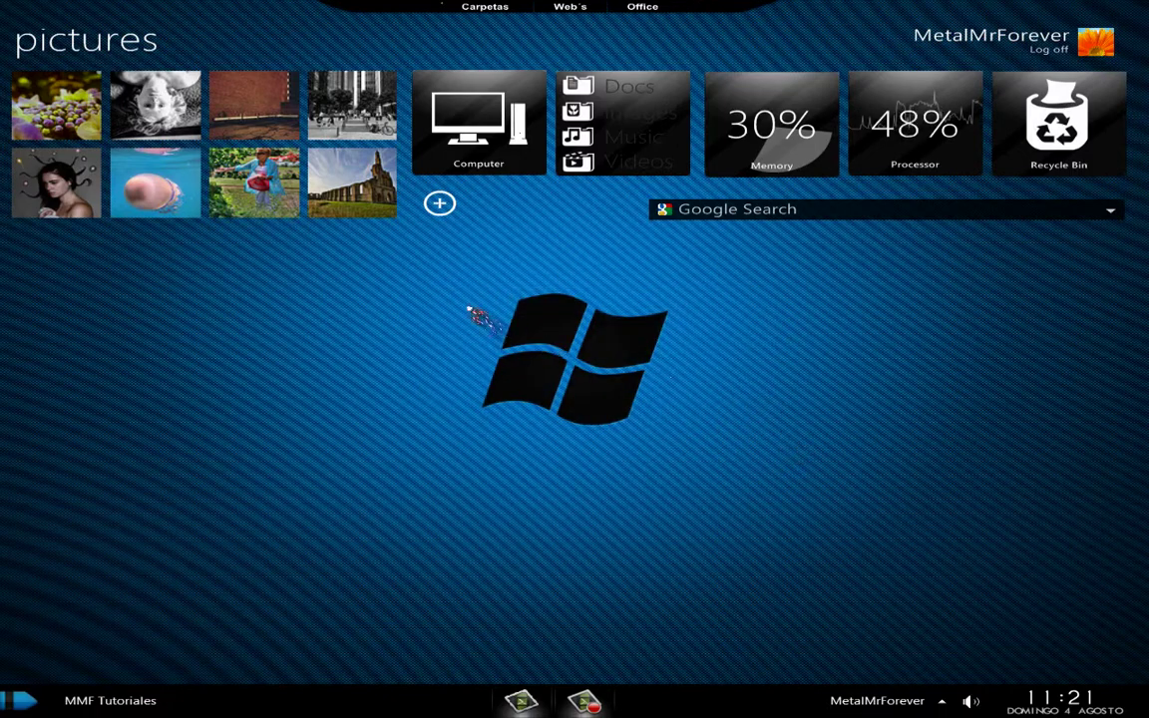
drag(616, 292, 766, 475)
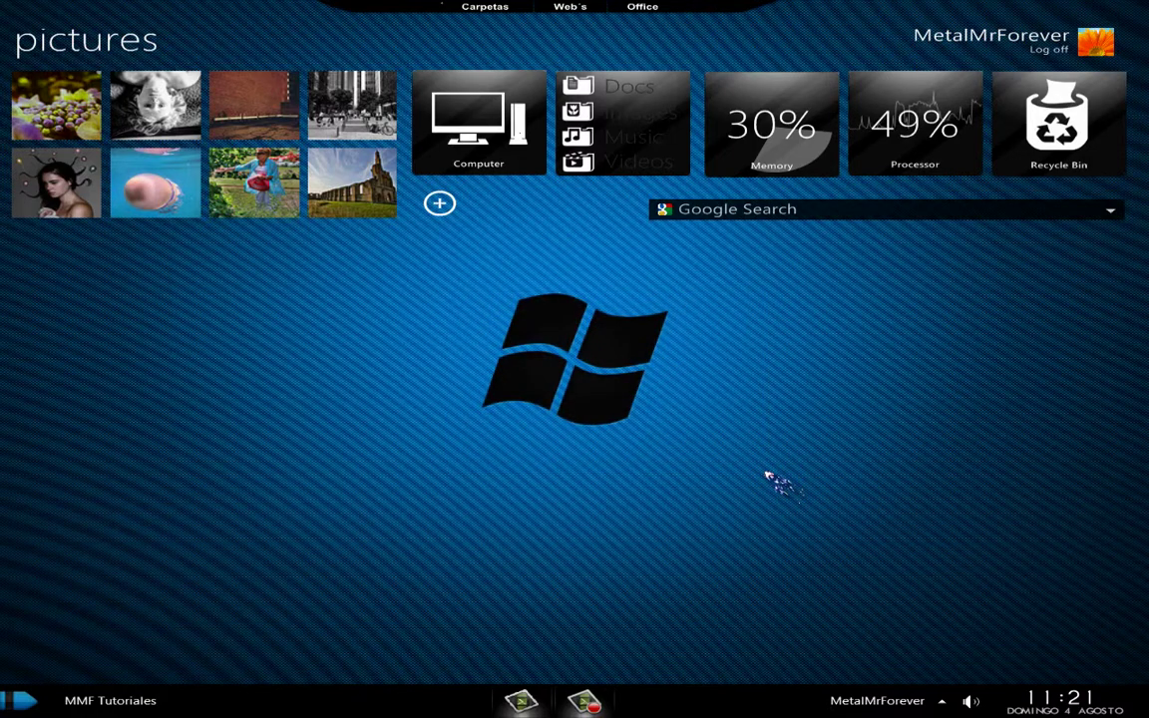
drag(461, 292, 754, 476)
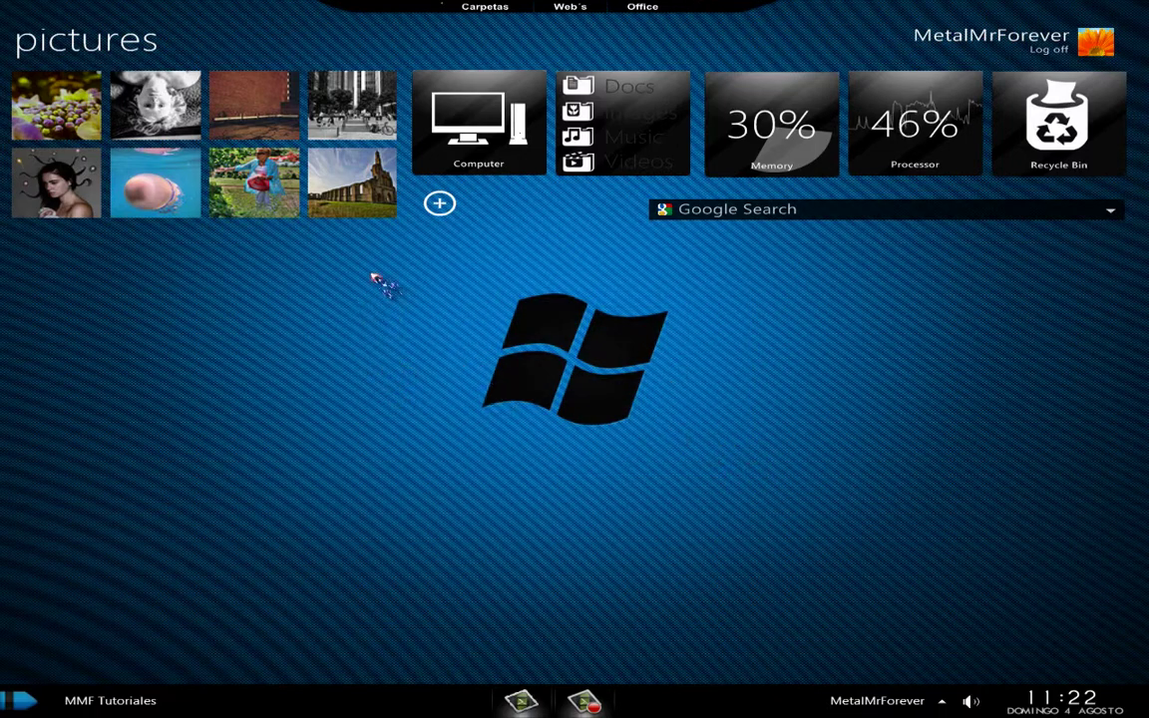
drag(371, 274, 693, 448)
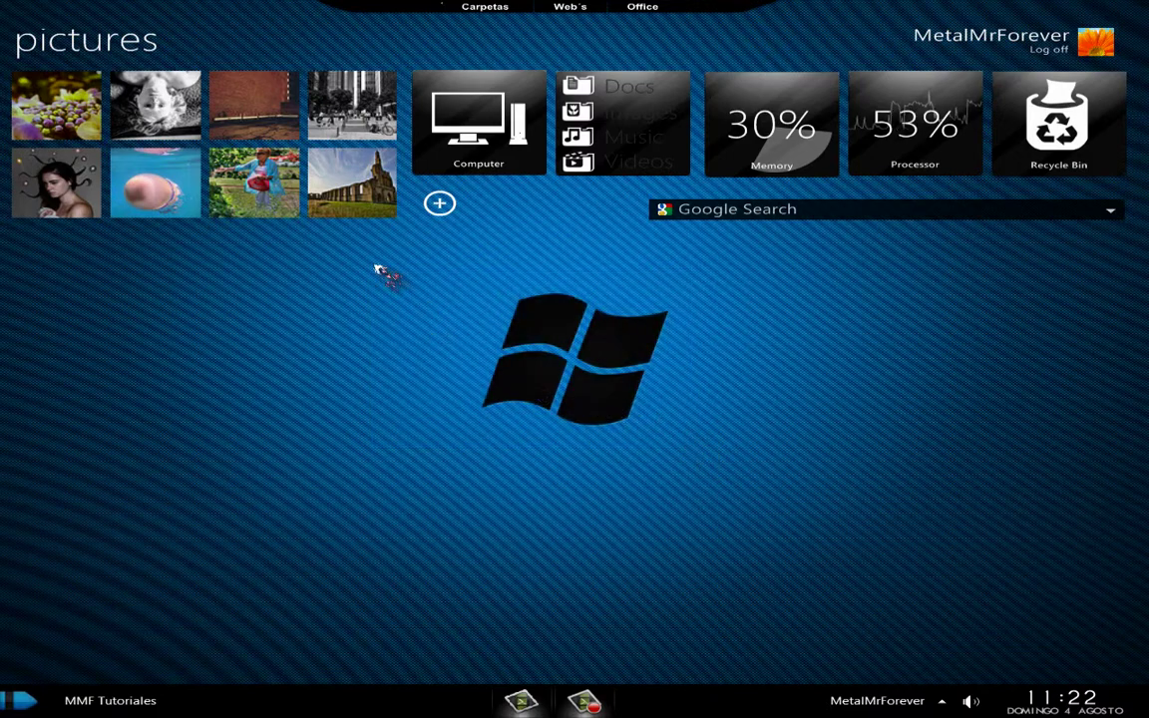
drag(378, 269, 750, 453)
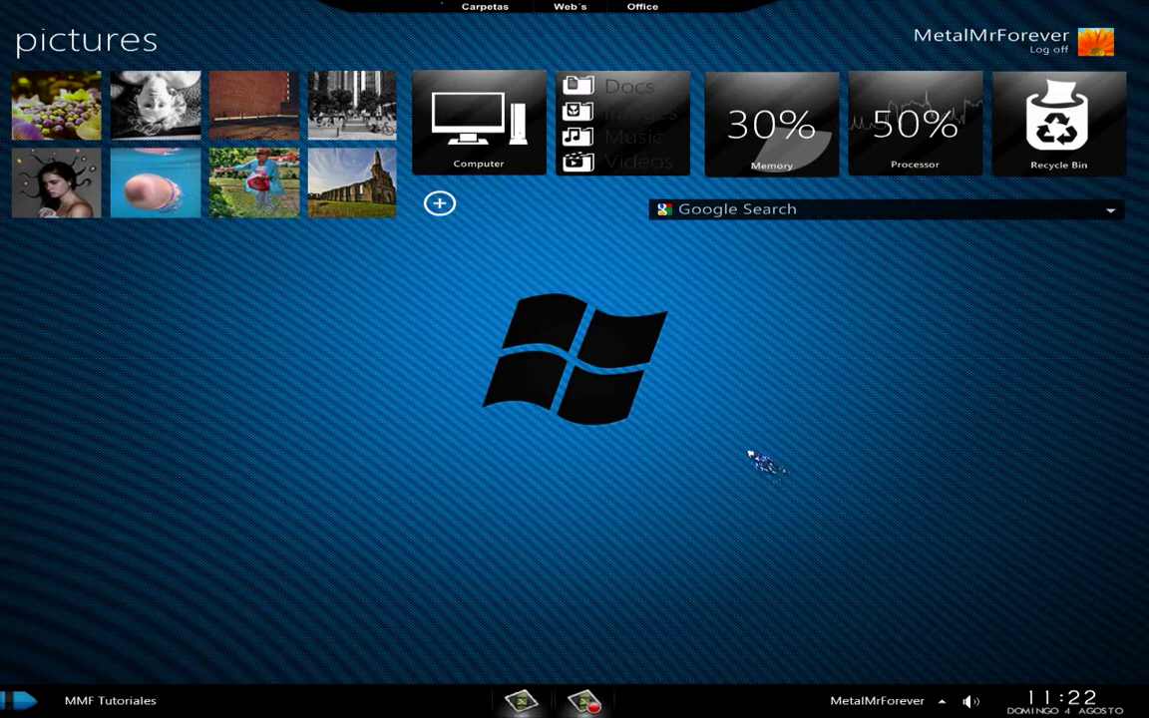
drag(385, 287, 770, 427)
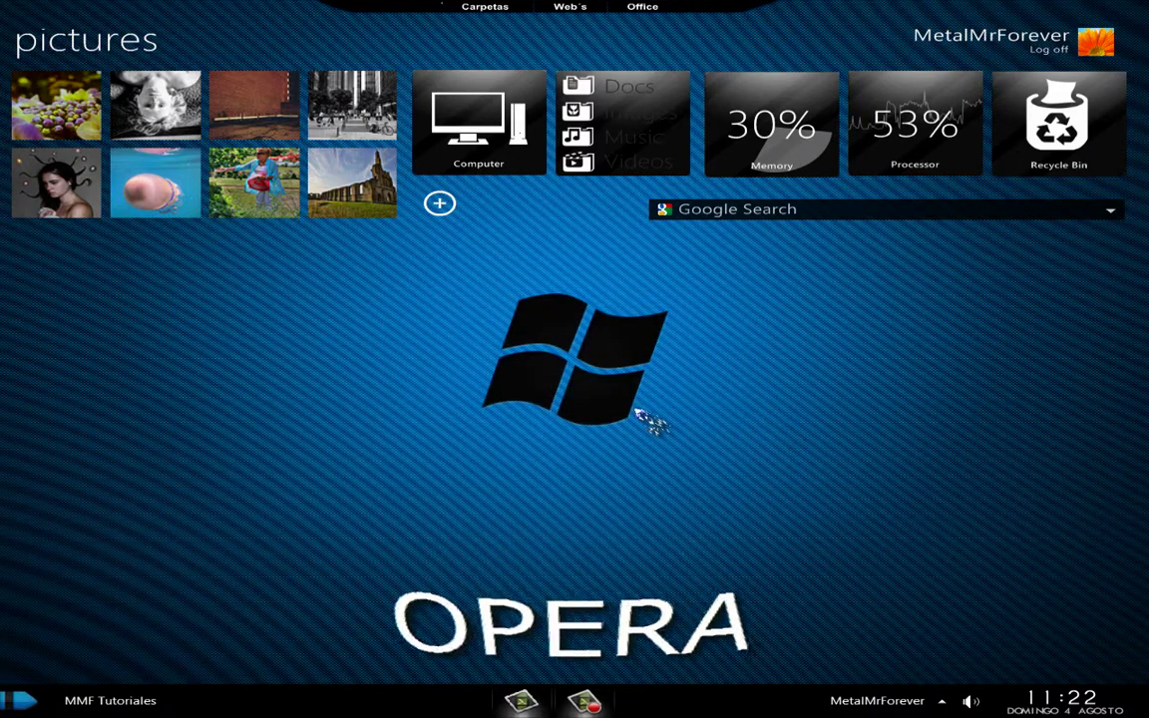
drag(414, 291, 643, 406)
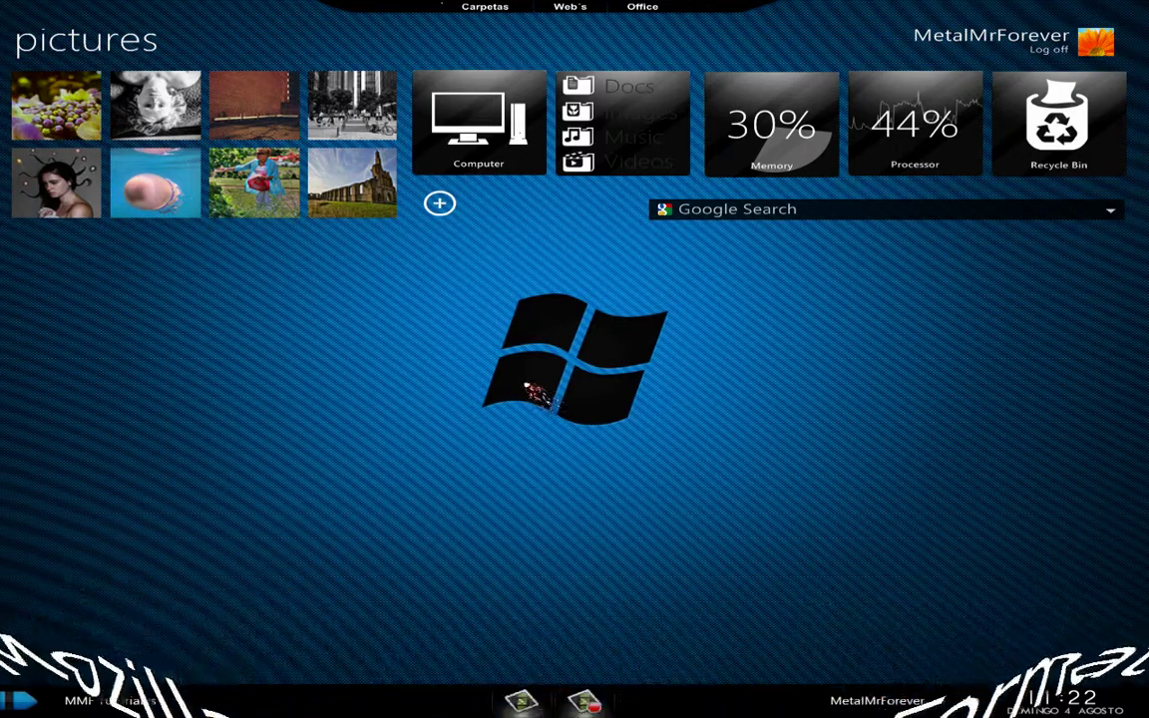
drag(824, 289, 810, 373)
drag(399, 257, 752, 457)
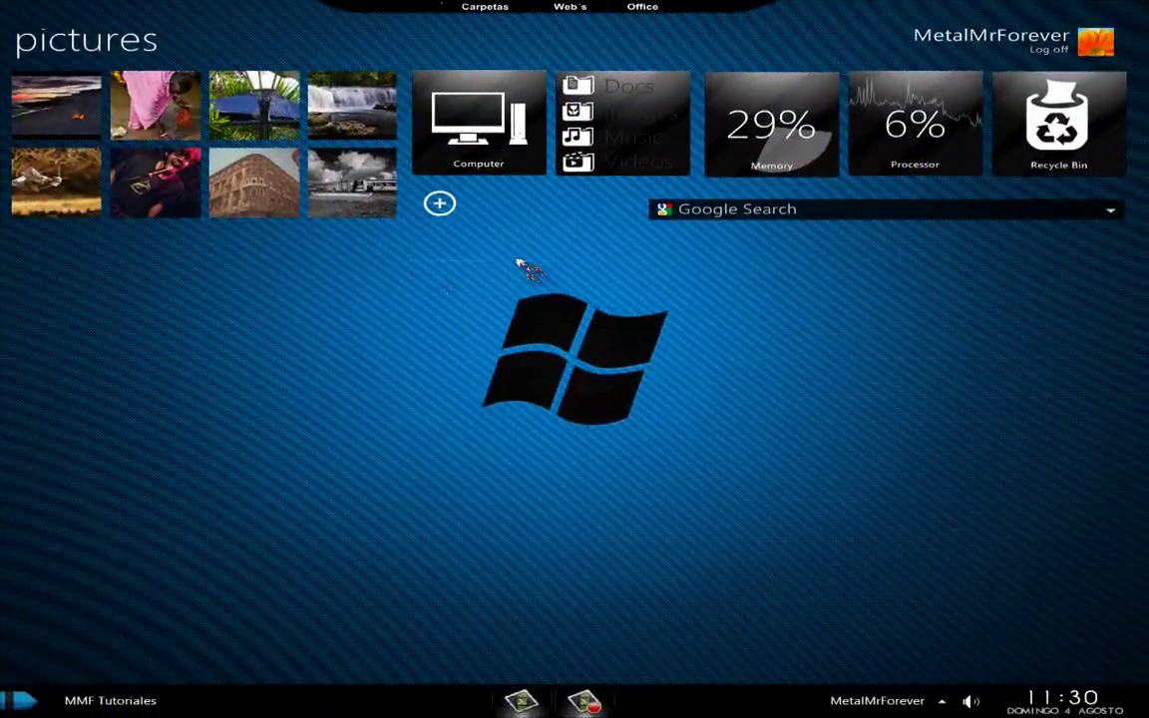
drag(519, 265, 742, 525)
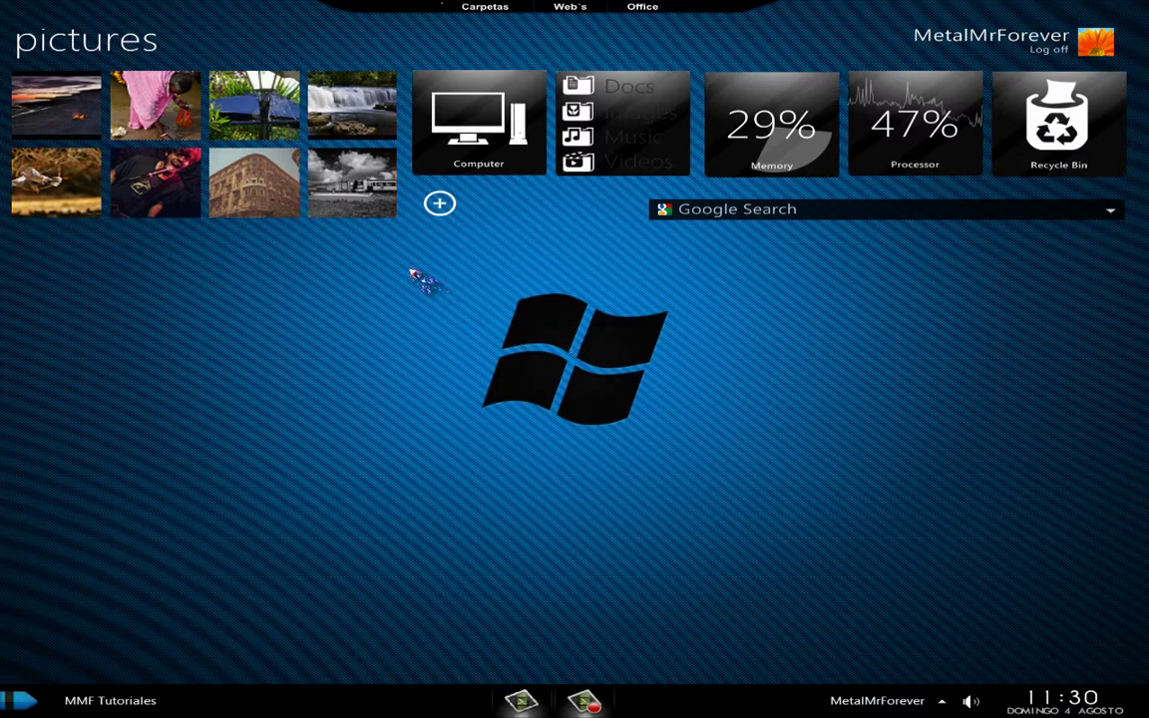
drag(410, 269, 754, 506)
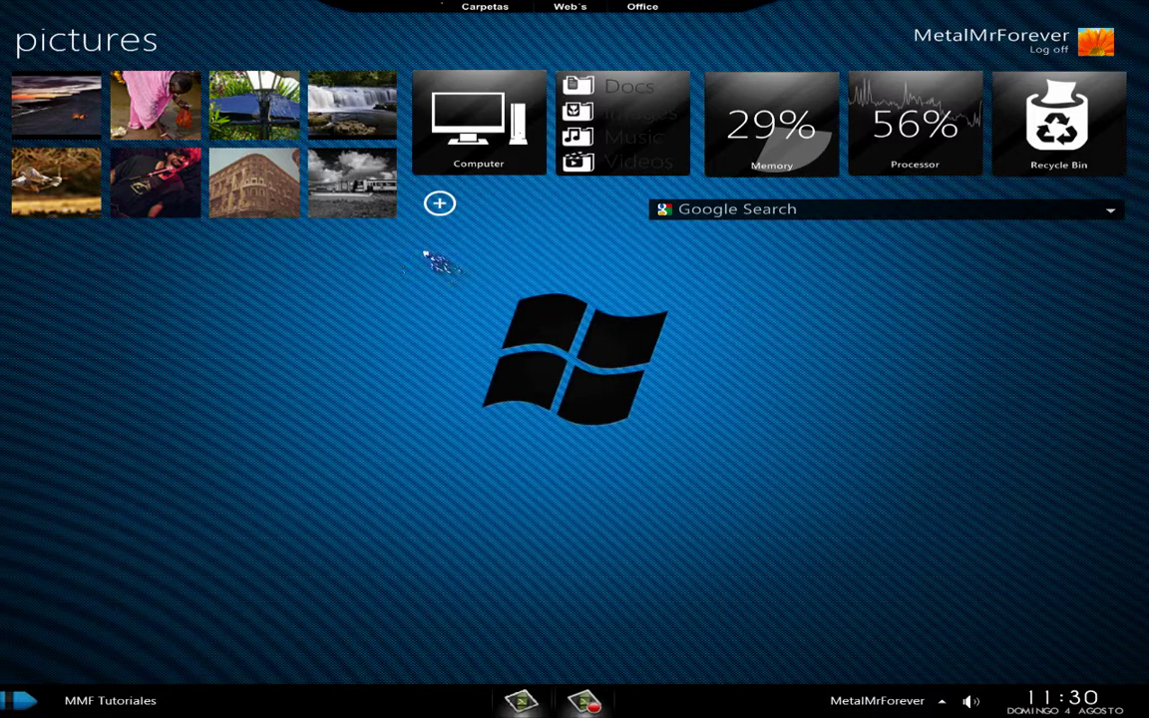
drag(427, 258, 746, 513)
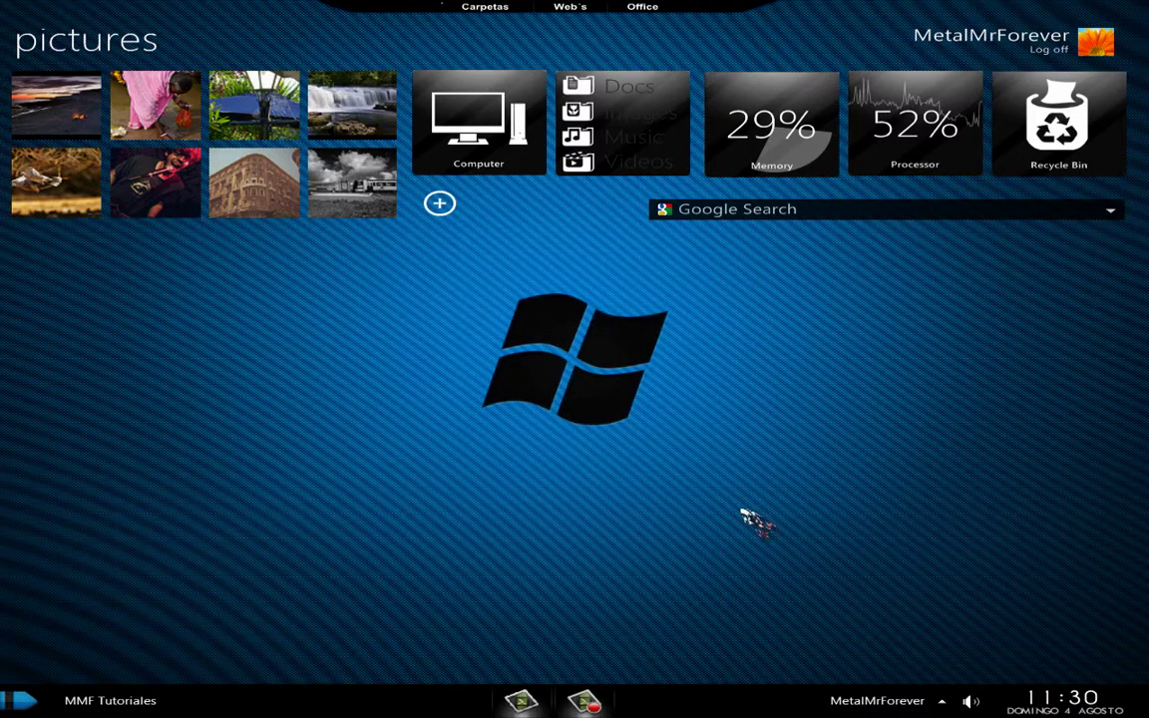
drag(367, 264, 777, 539)
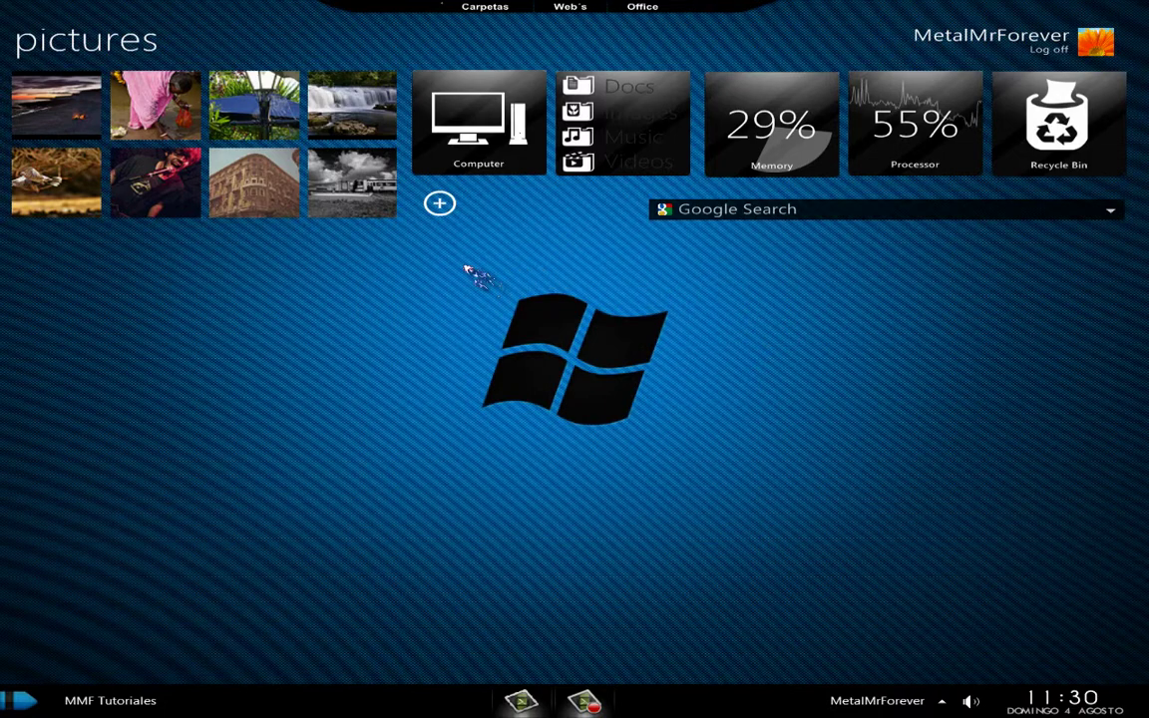
drag(774, 261, 743, 510)
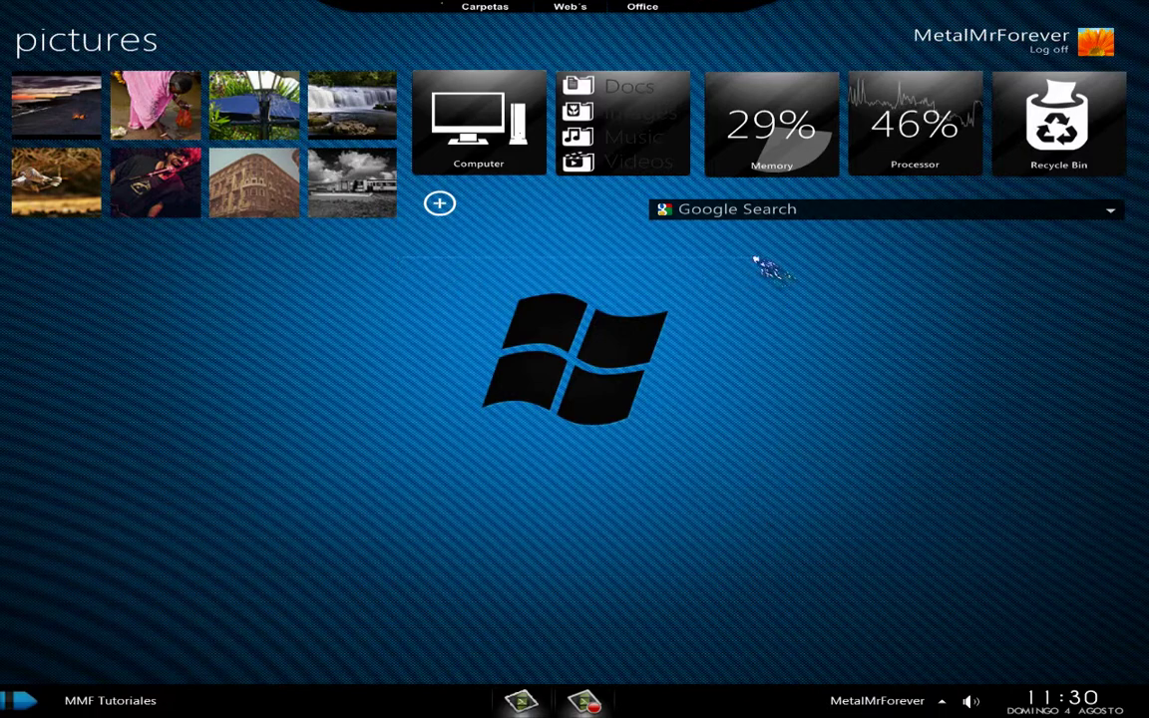
drag(755, 261, 752, 512)
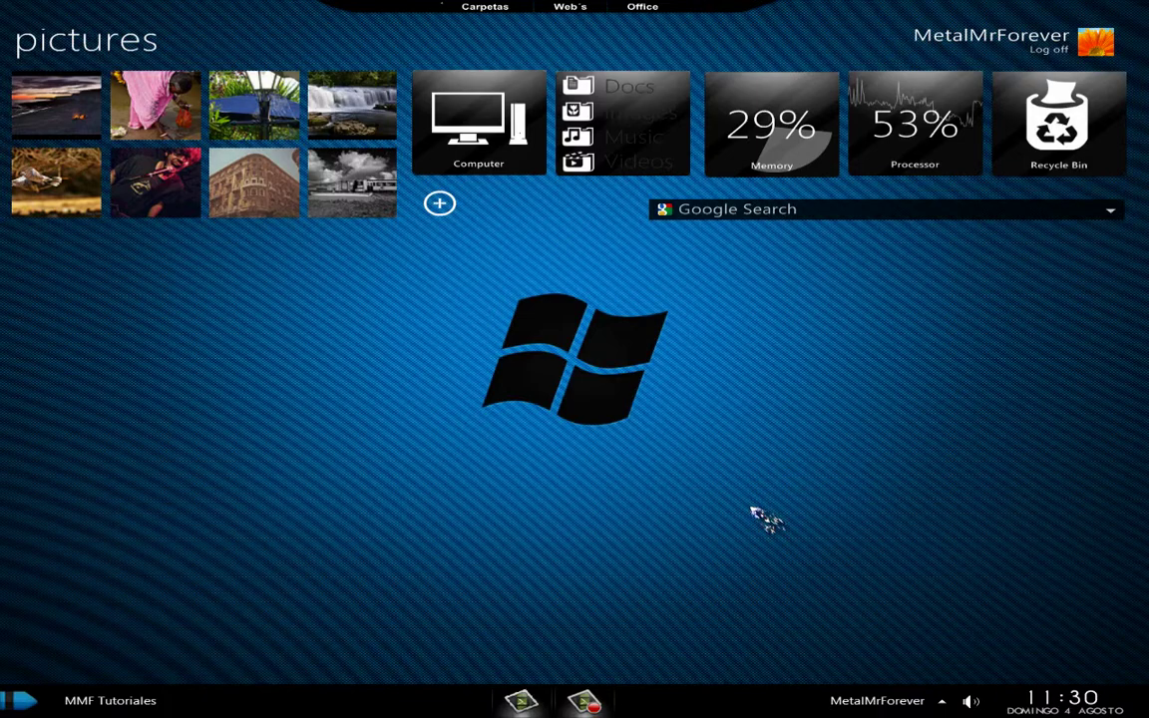
key(ctrl+alt+Right)
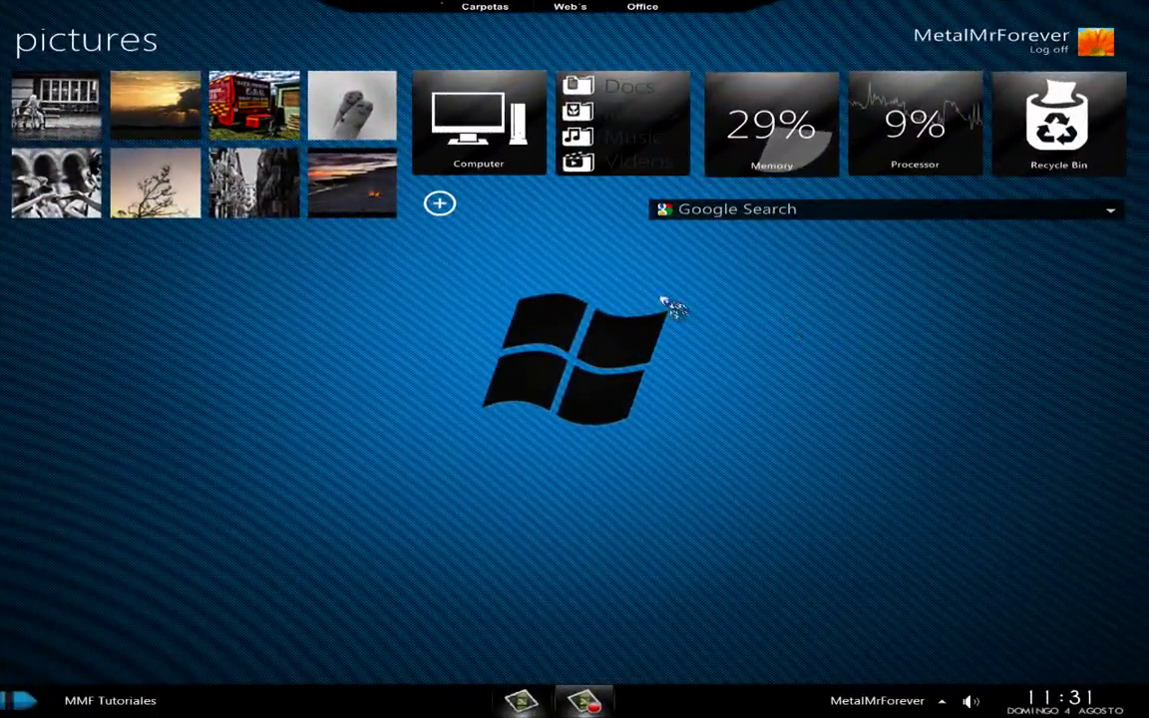
drag(398, 267, 757, 501)
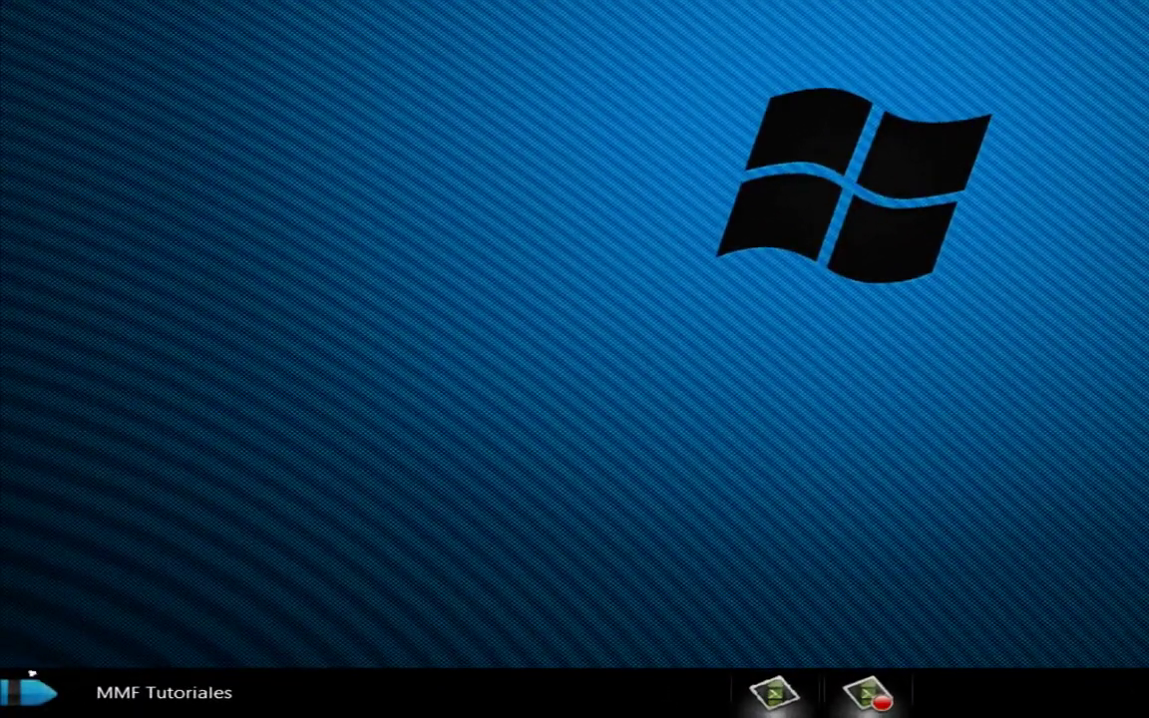
- Find the program psr, launch it, and move its recorder window to the upper middle of the desktop
click(28, 690)
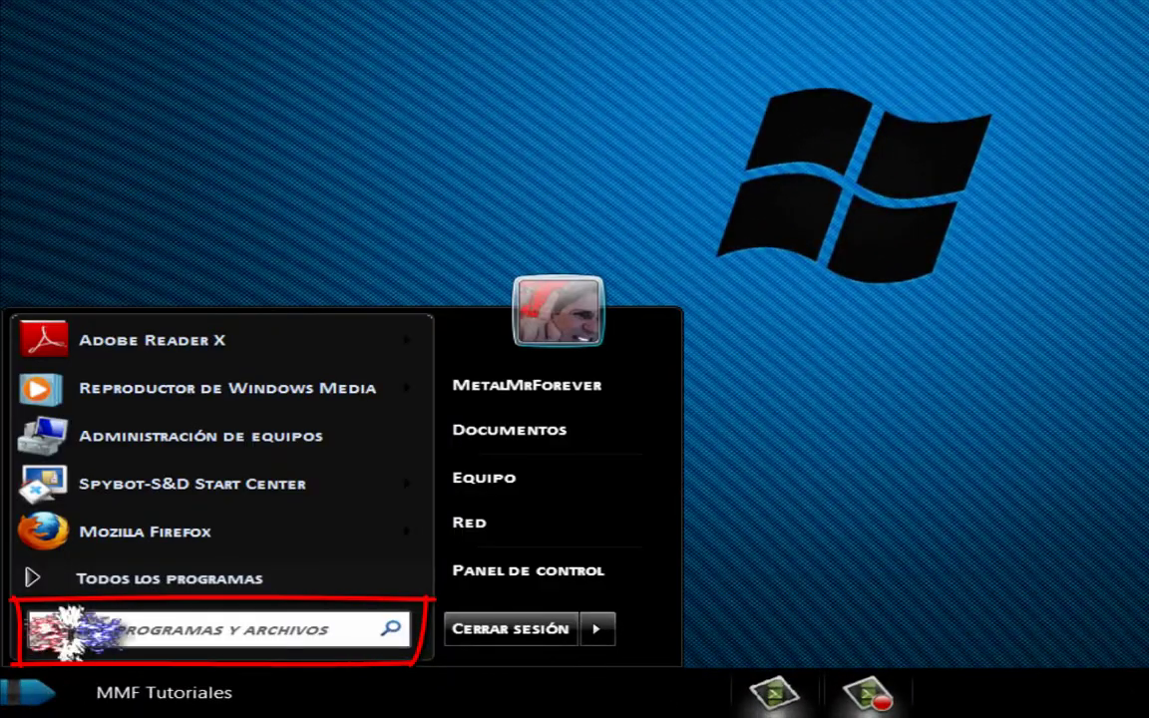
click(70, 630)
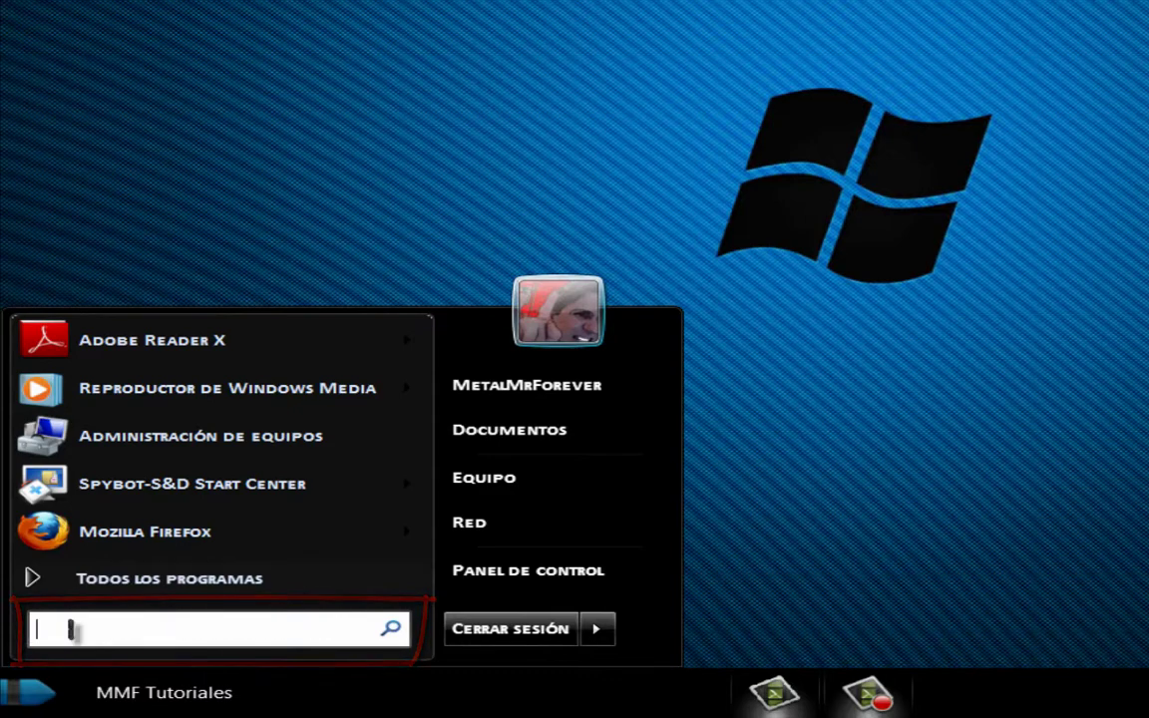
text(psr)
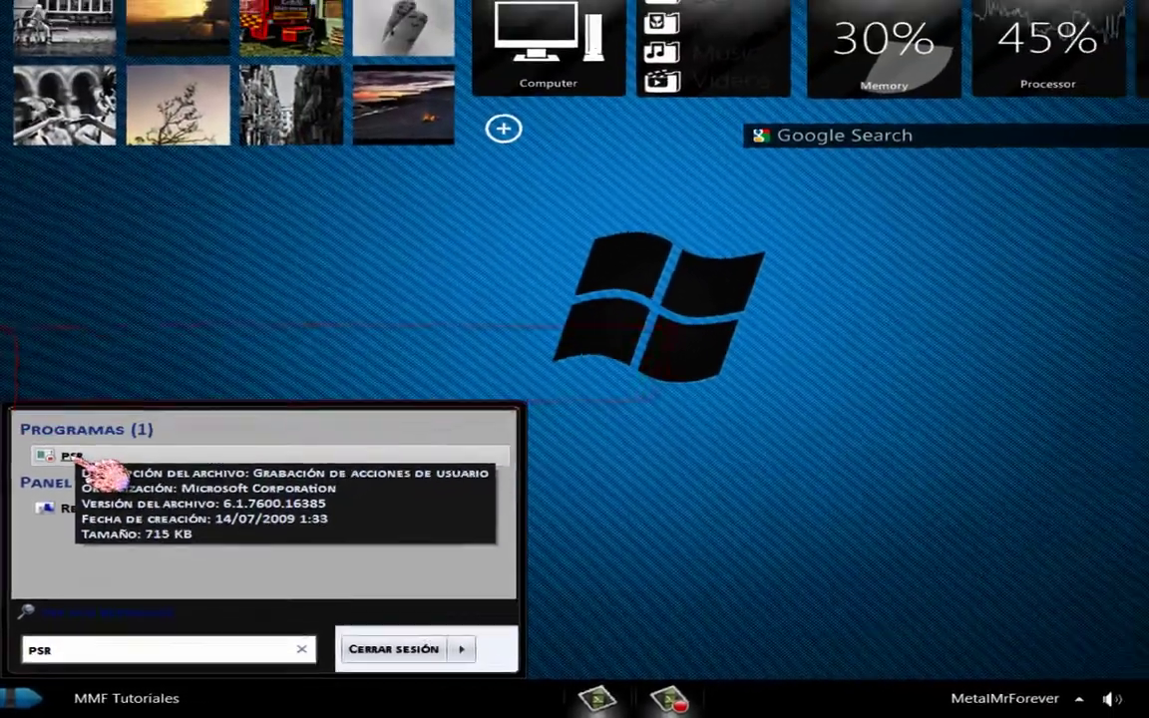
click(119, 384)
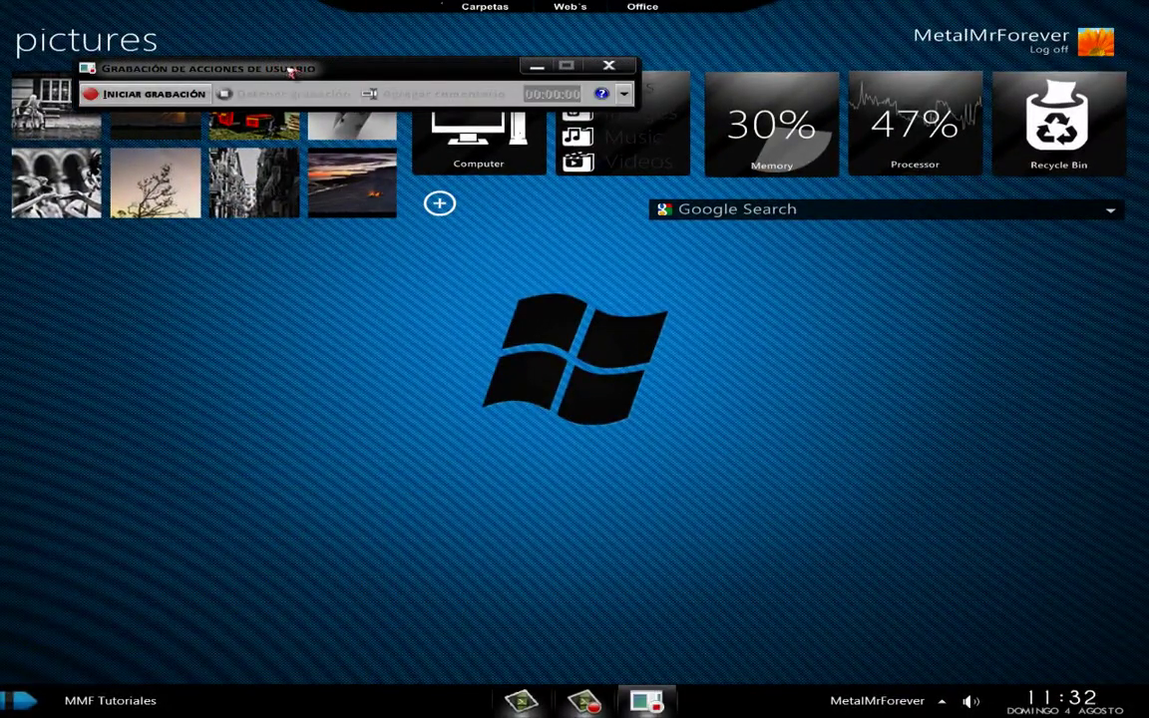
drag(295, 72, 424, 299)
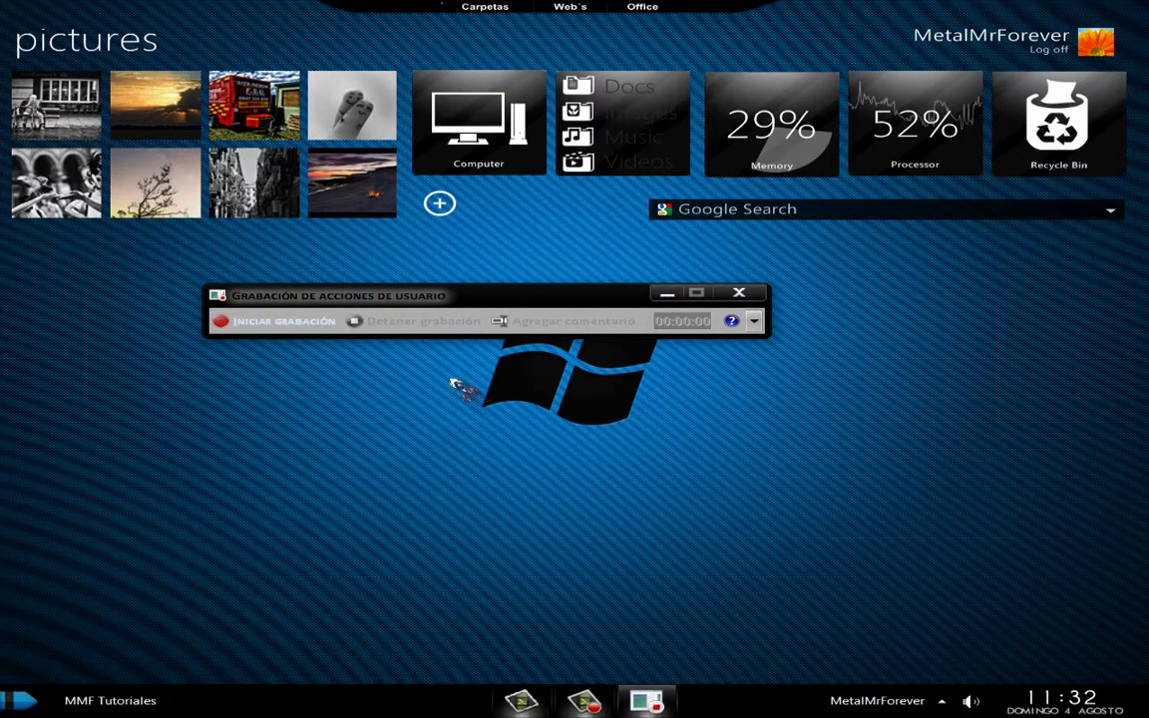
drag(484, 298, 498, 283)
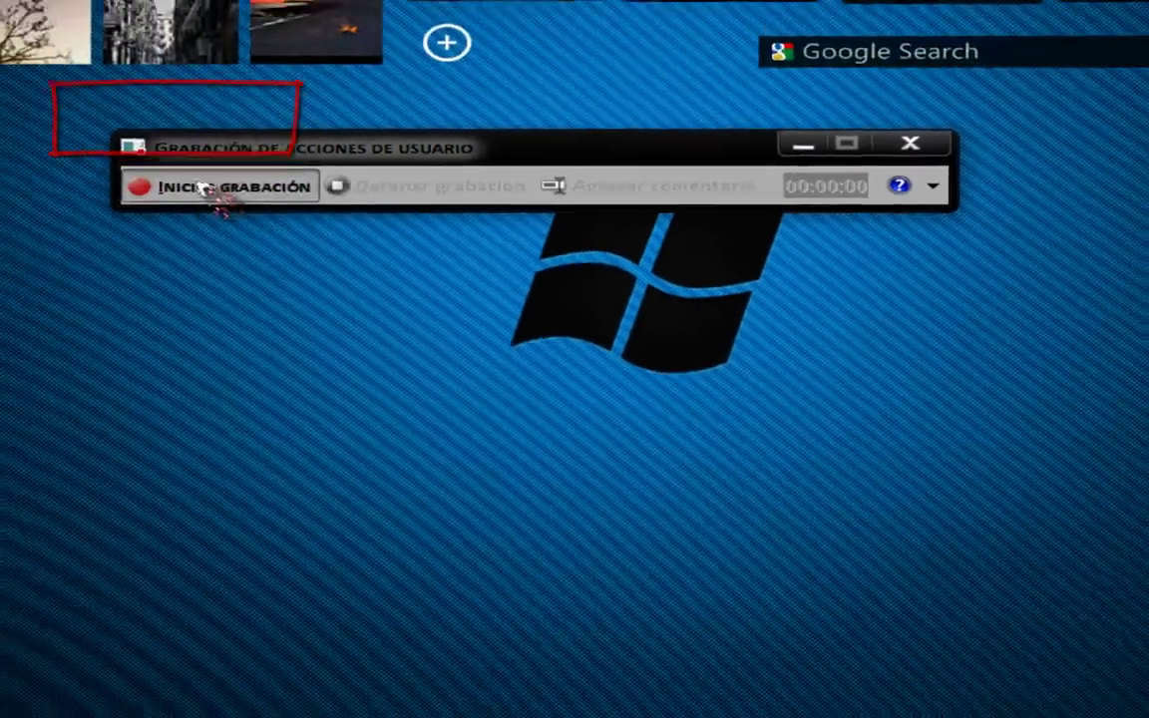
- Start a new recording of user actions in the recorder
click(168, 119)
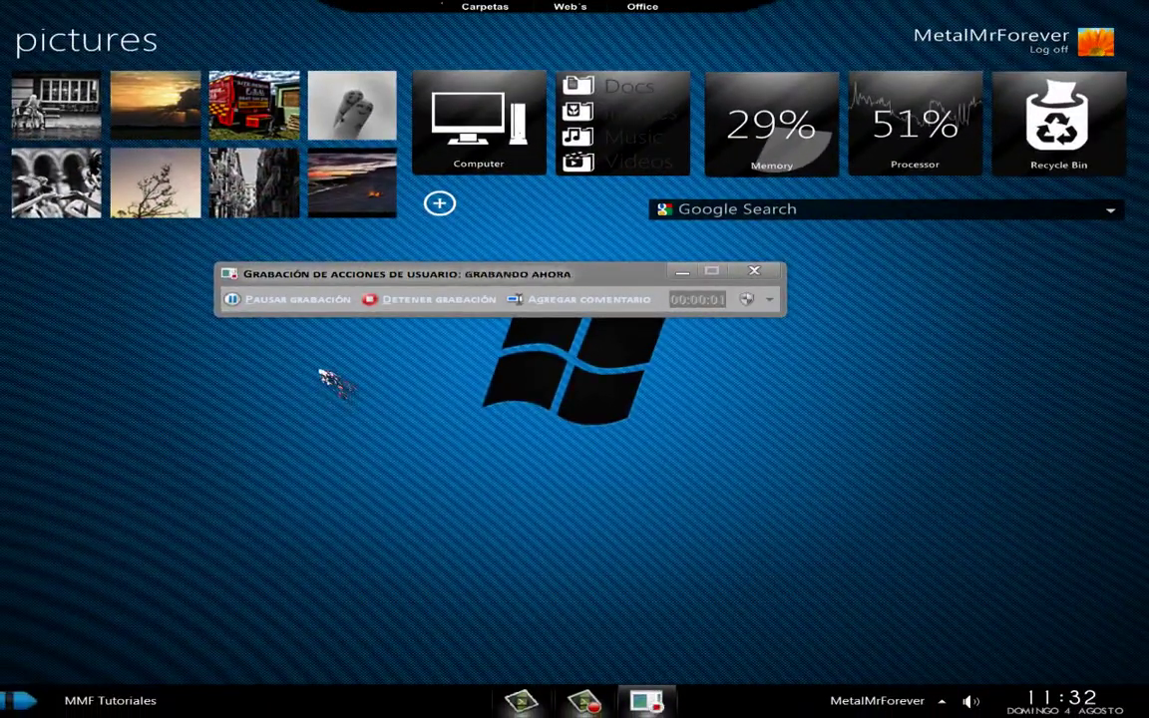
drag(319, 367, 834, 524)
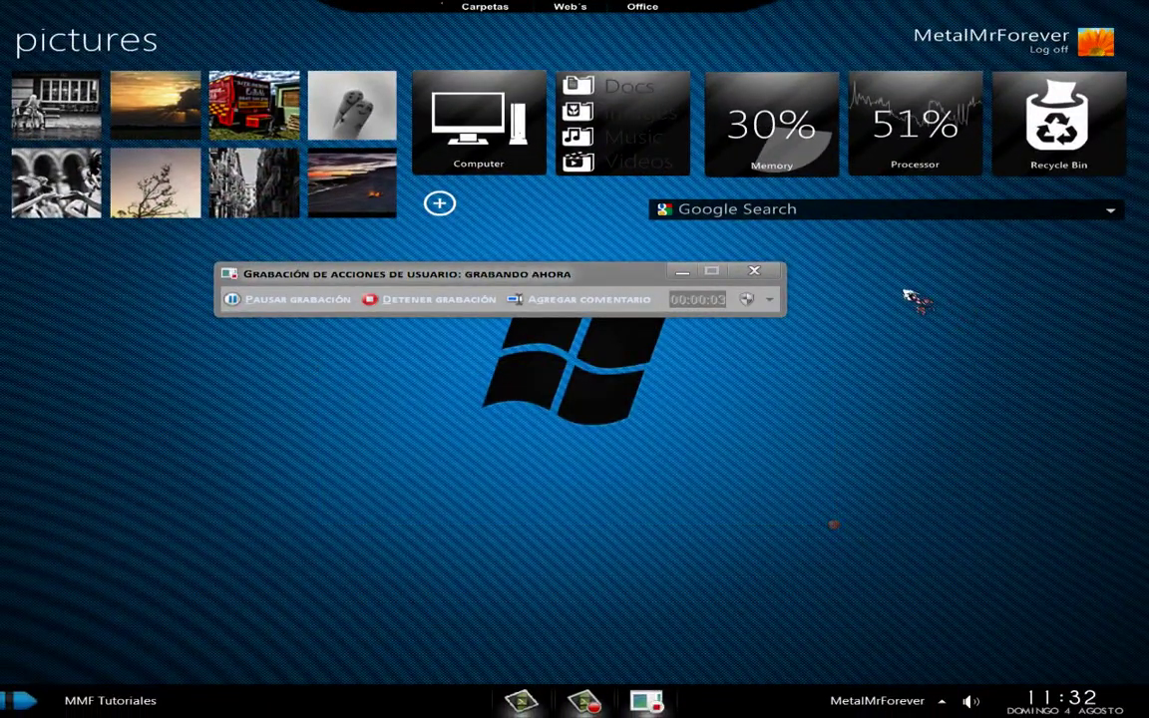
mouse_move(890, 290)
mouse_down()
mouse_move(1046, 375)
mouse_move(1023, 521)
mouse_up()
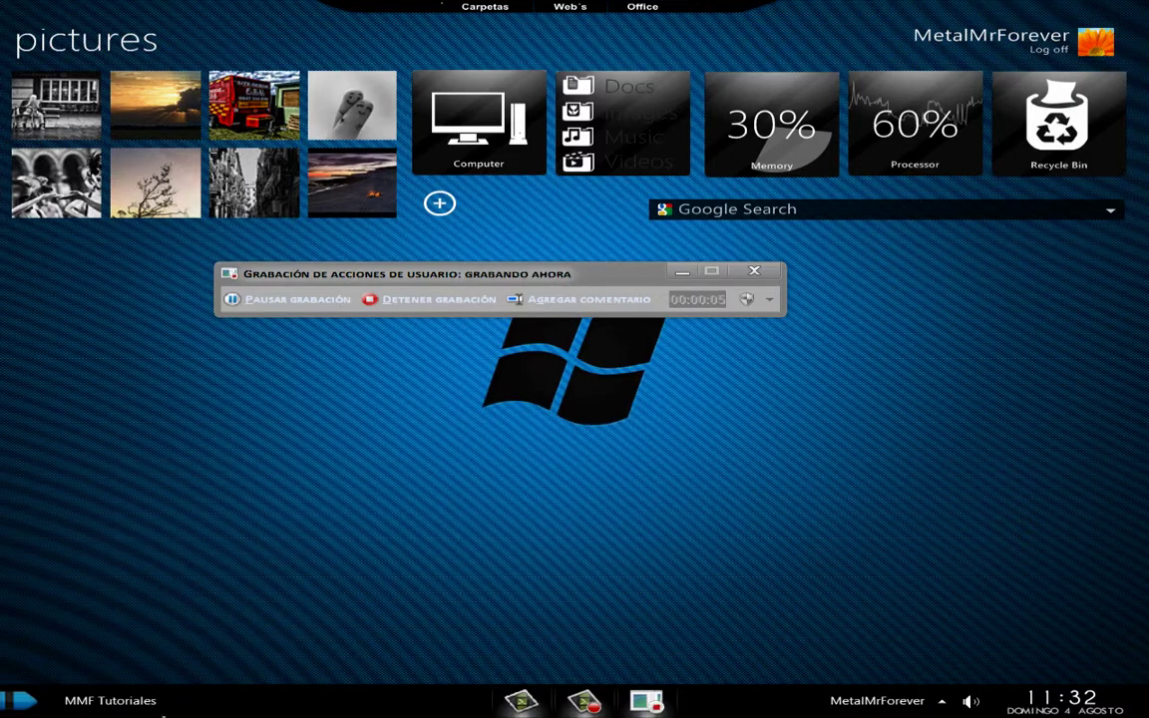
- Open the Documents library from the dock's folder group and go into its Camtasia Studio folder while recording
mouse_move(184, 683)
click(184, 660)
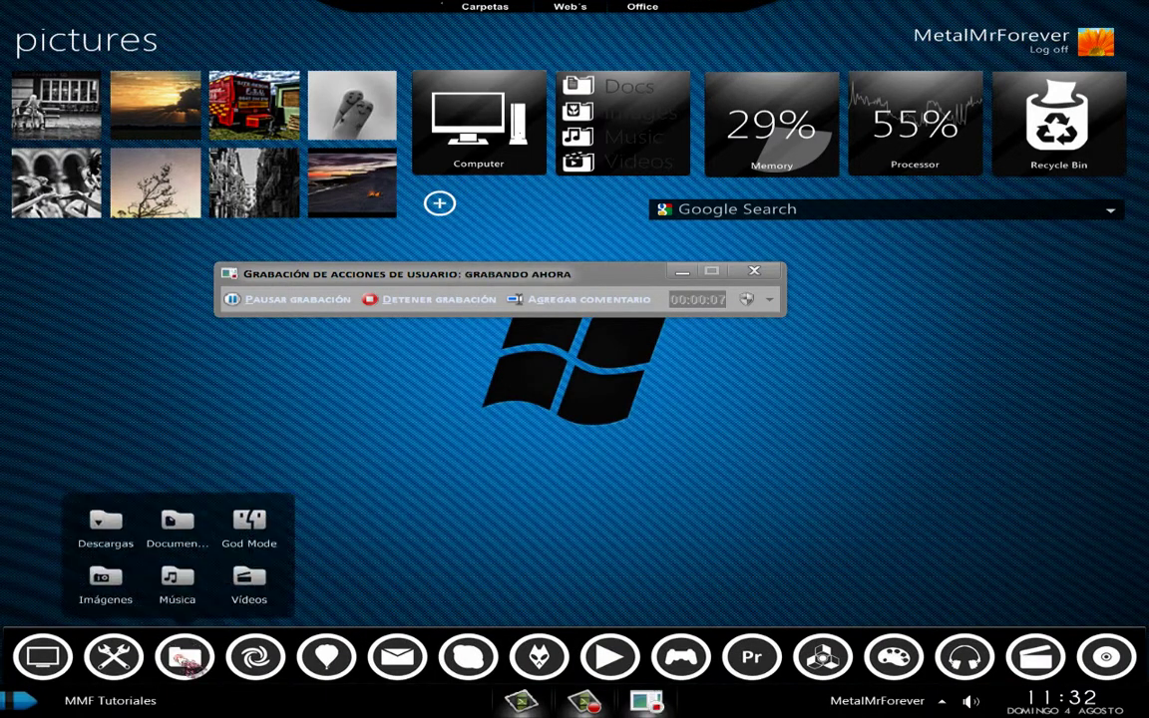
click(188, 527)
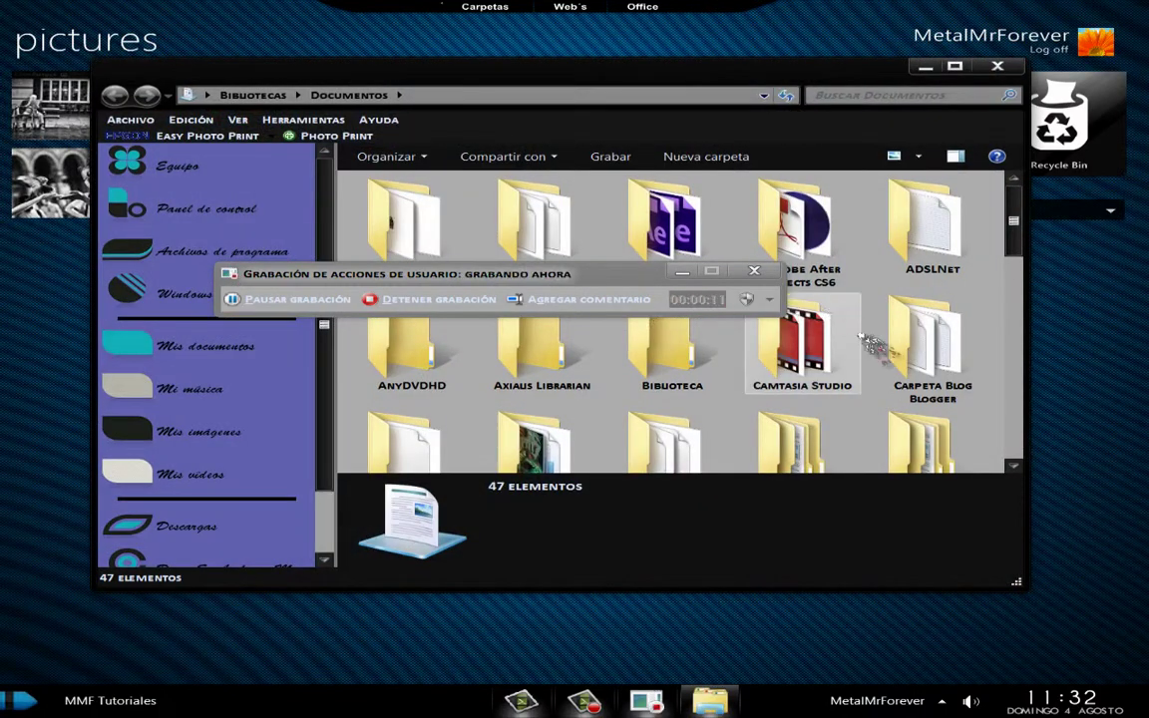
double_click(820, 345)
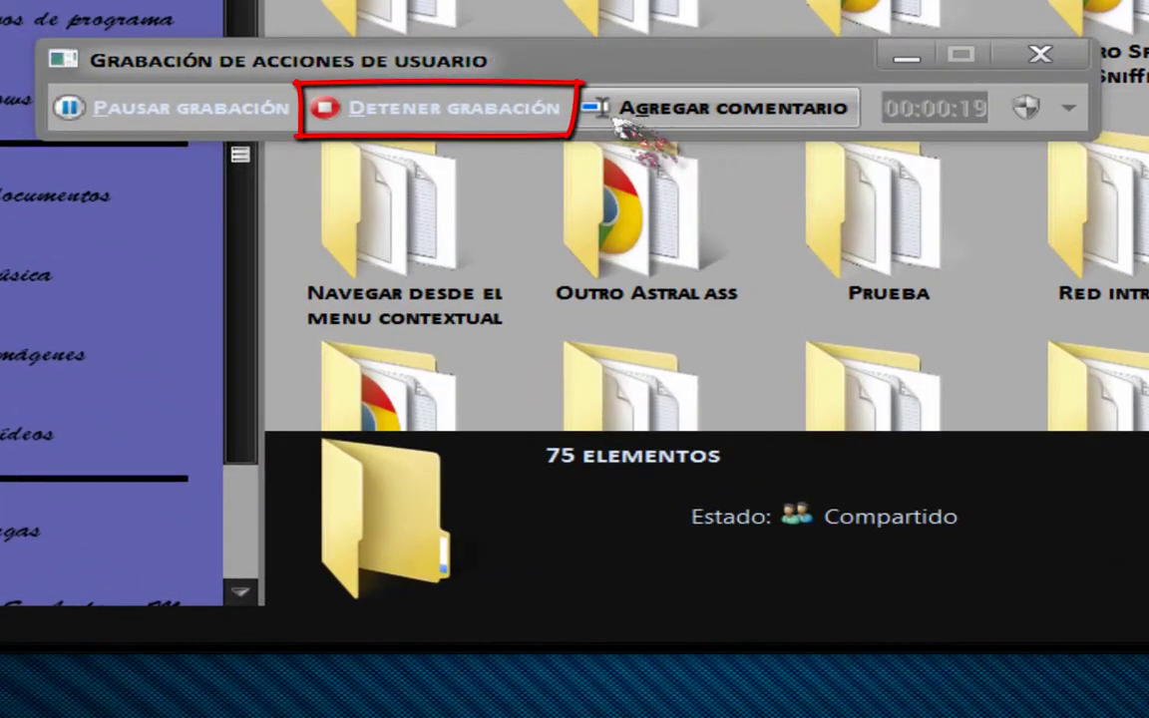
- Stop the recording and save it to the desktop as a ZIP archive named Prueba
click(419, 110)
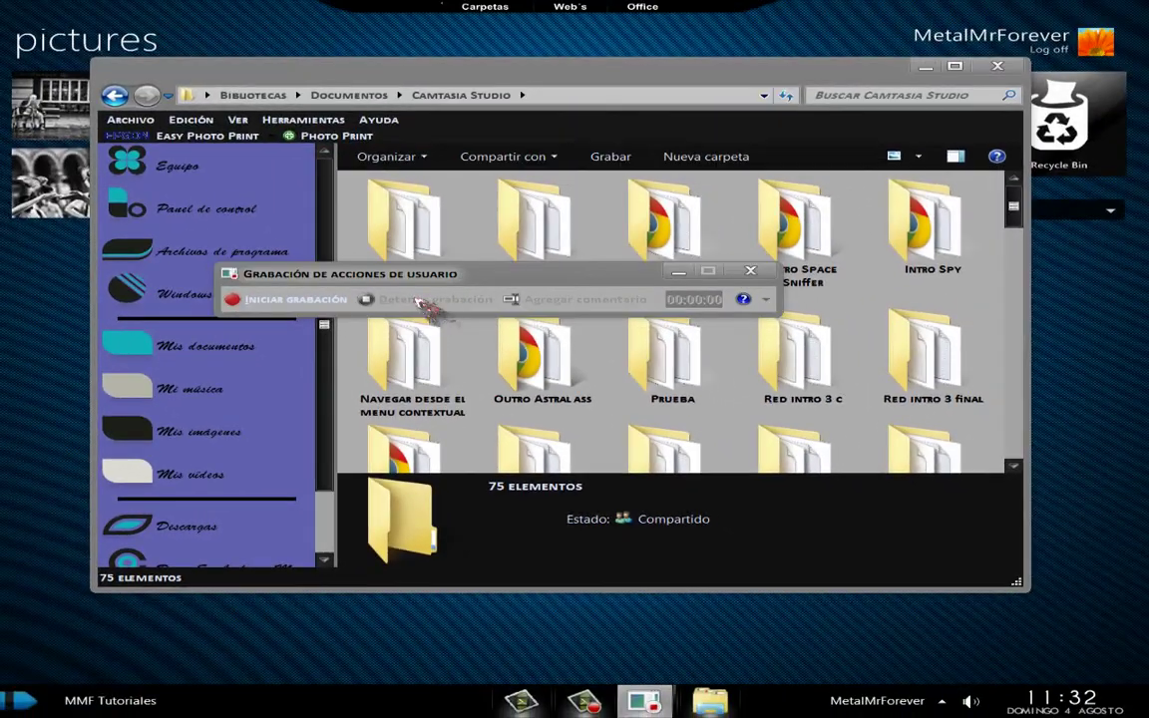
click(424, 299)
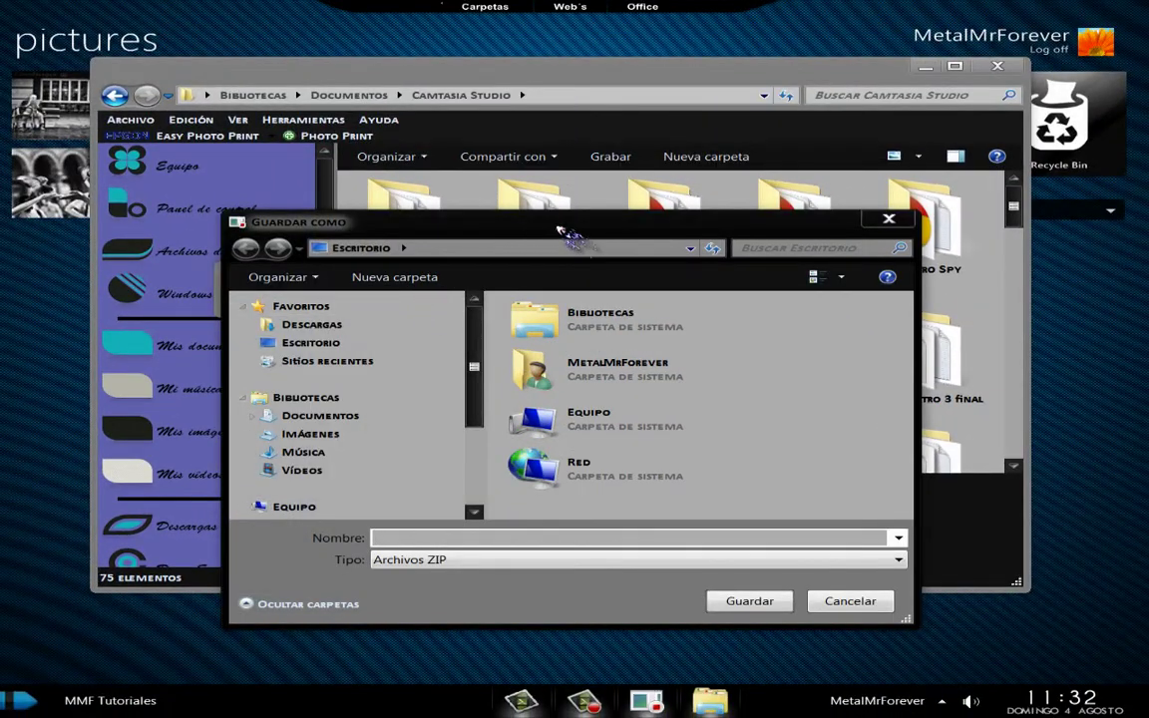
drag(570, 238, 579, 117)
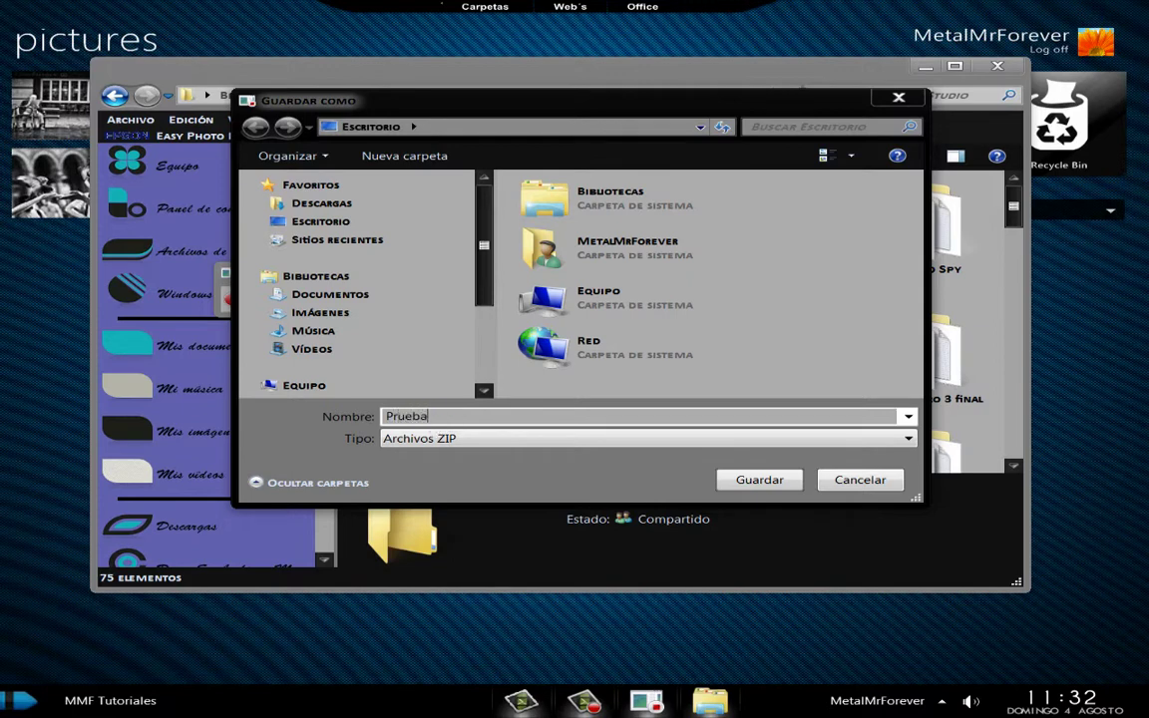
click(329, 223)
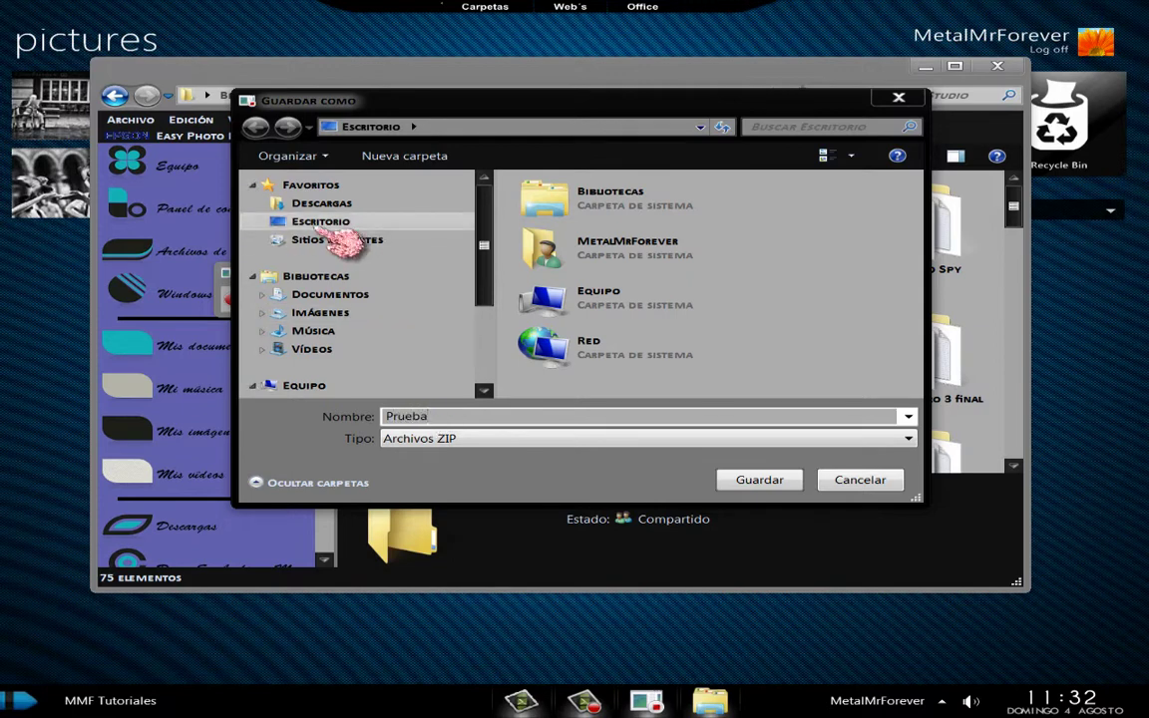
click(768, 483)
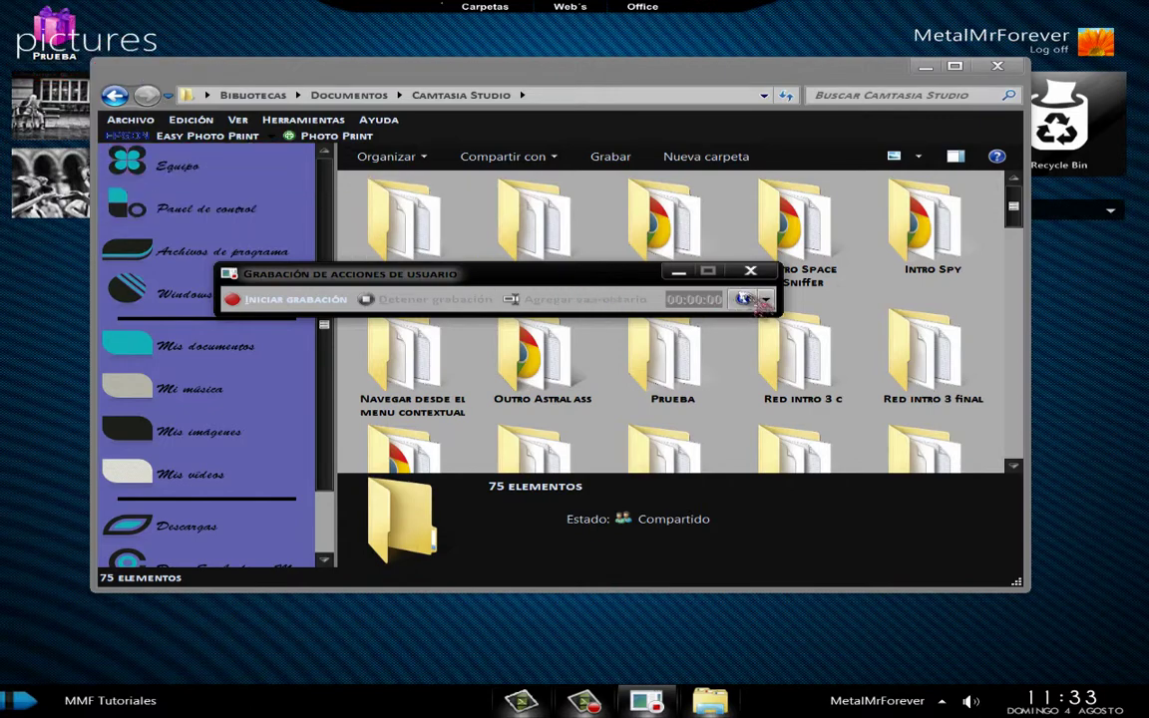
- Close the Camtasia Studio folder window and the user action recorder
click(713, 239)
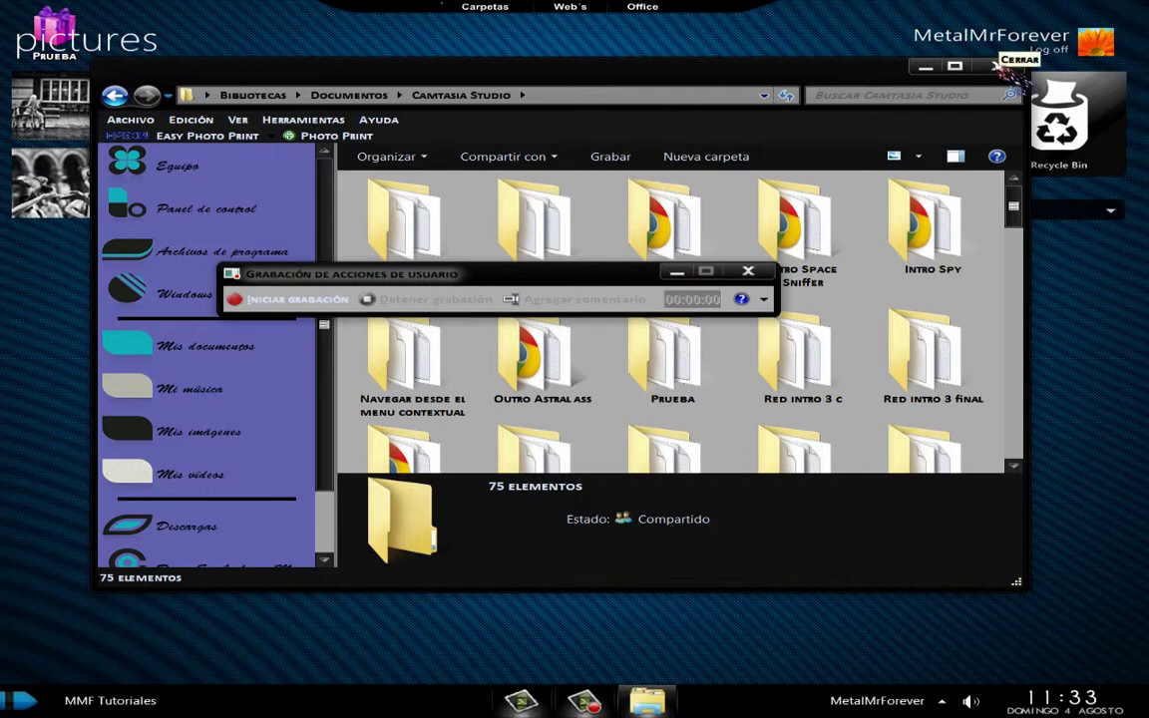
click(997, 66)
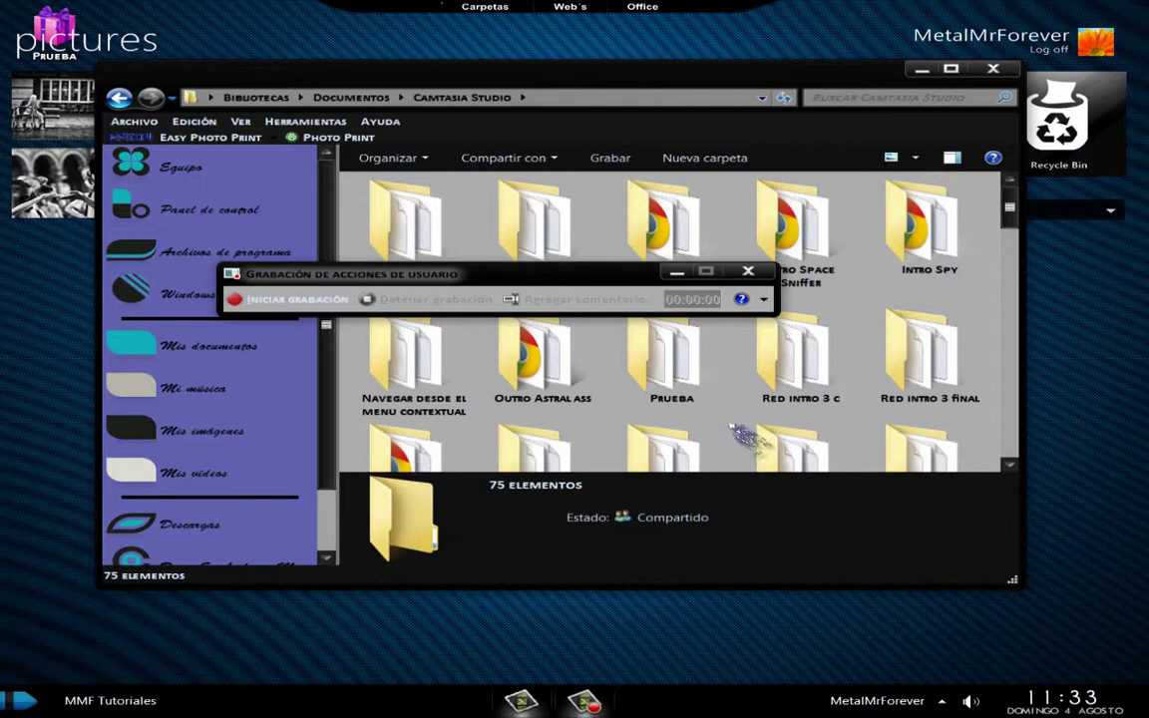
click(748, 271)
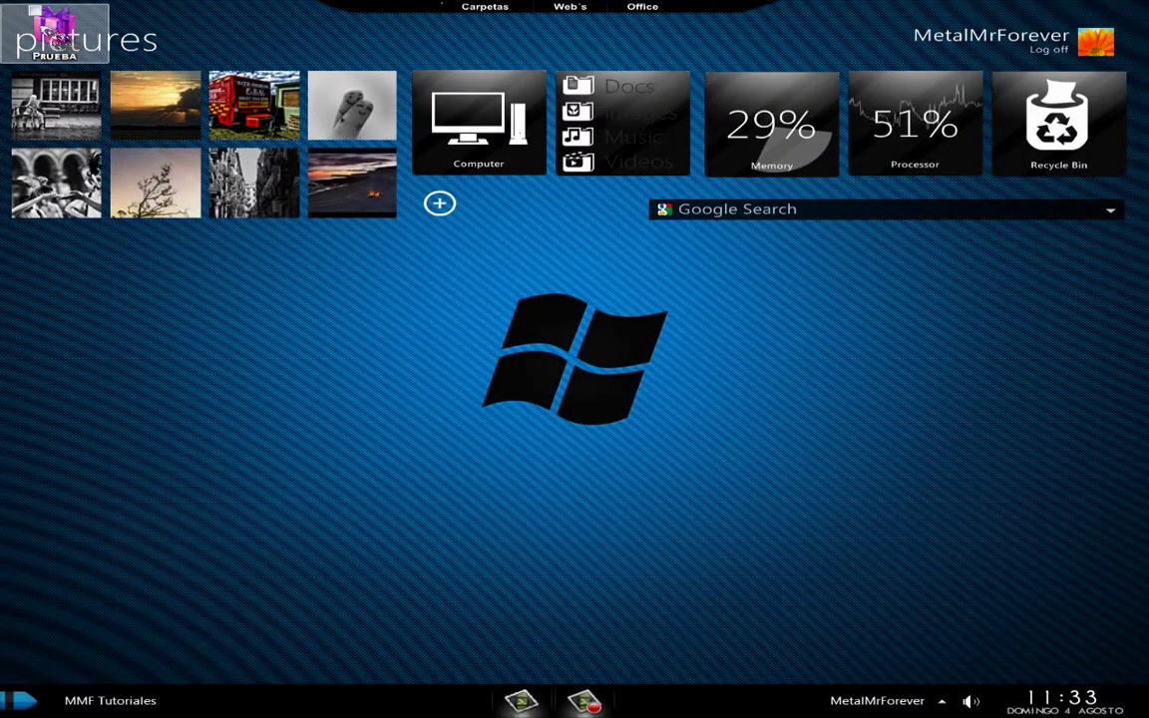
- Move the Prueba archive to below the Windows logo on the desktop and extract its contents in place
drag(55, 30, 499, 469)
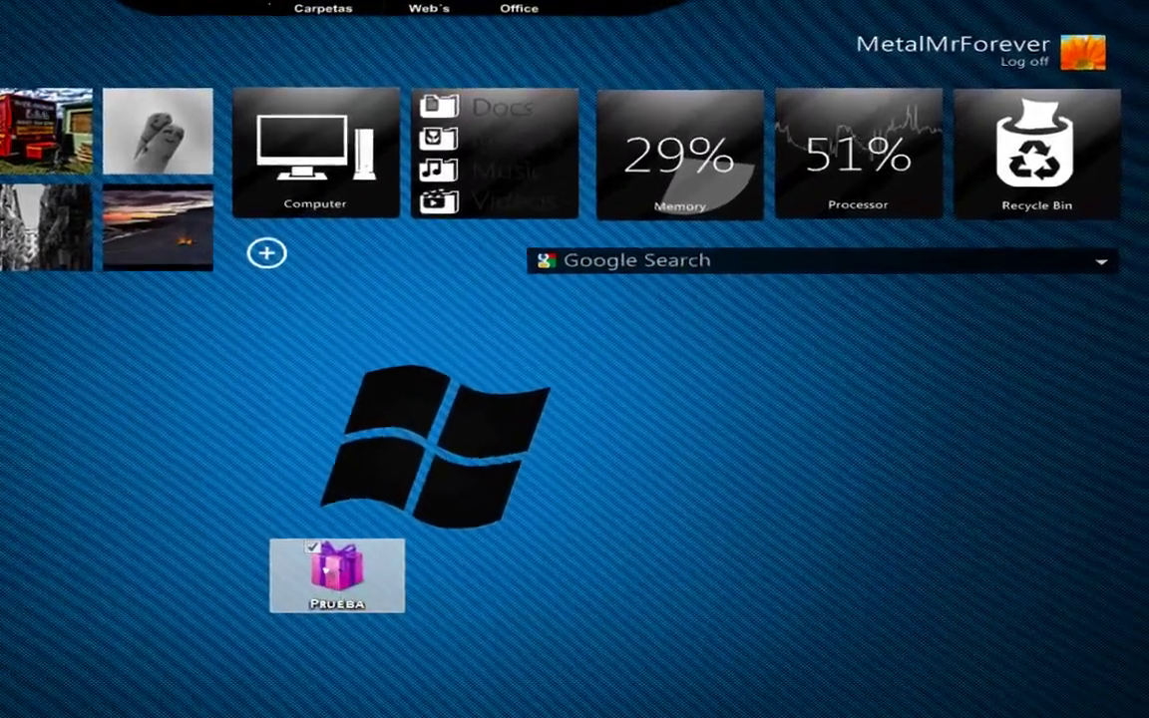
right_click(491, 505)
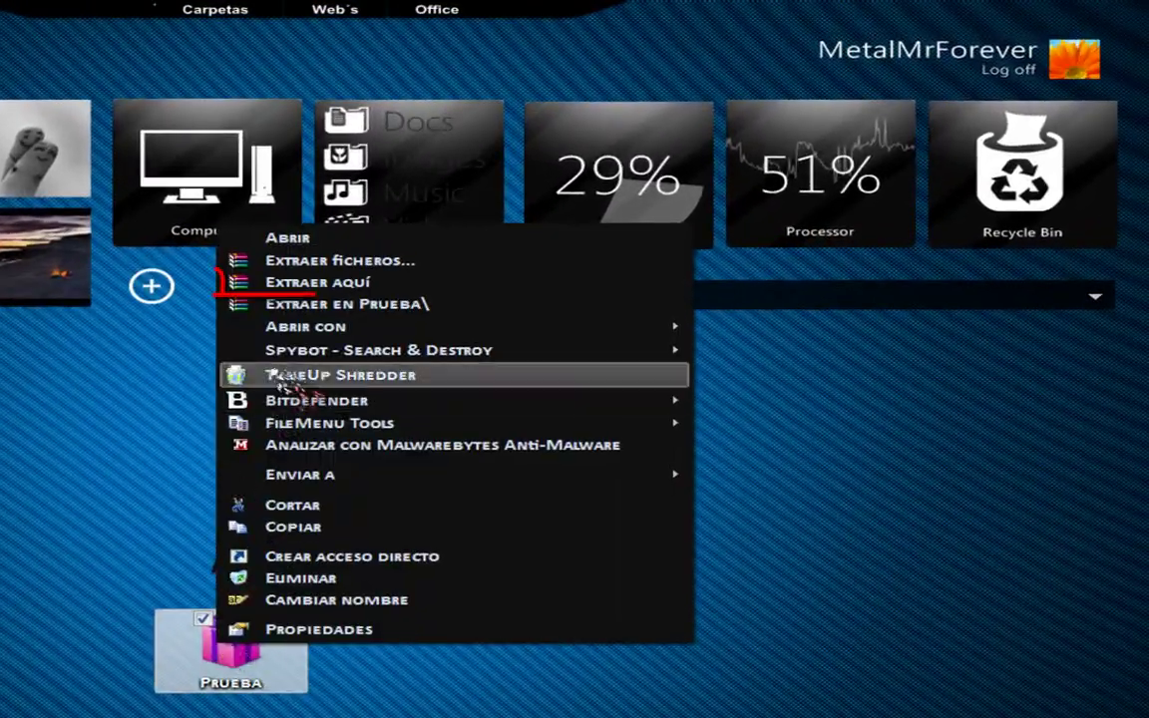
click(361, 283)
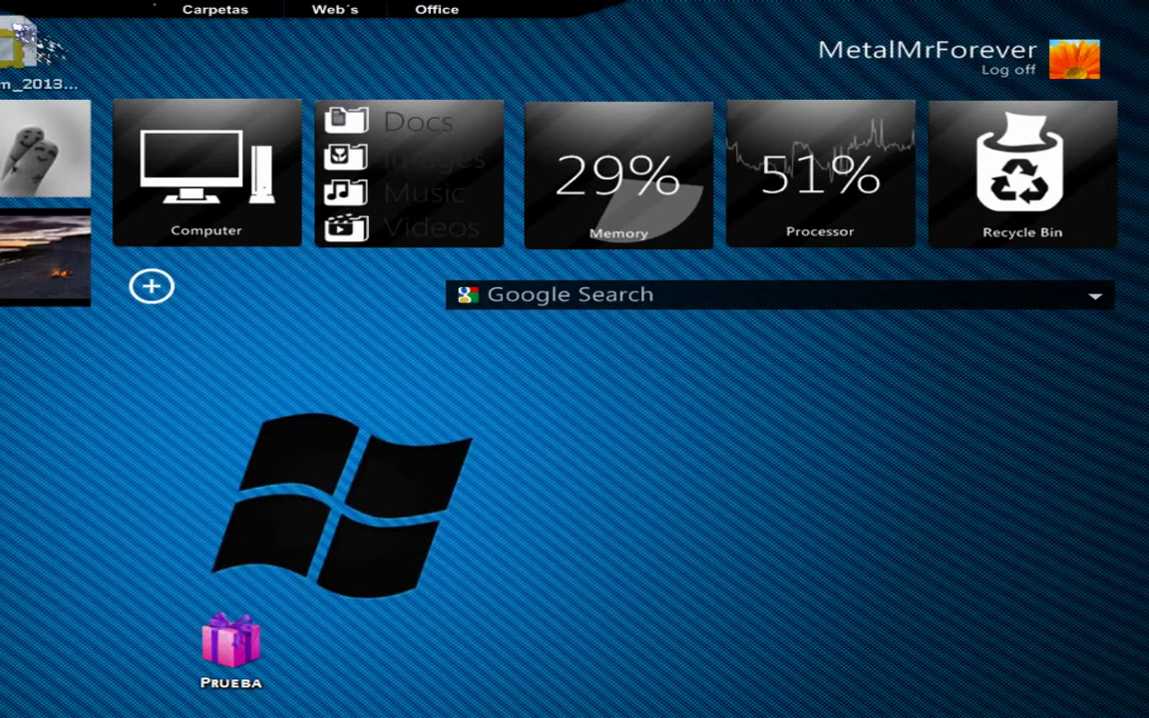
- Move the extracted Problem_20130804_1132 file to the open area beside the Windows logo and open it with Internet Explorer
drag(30, 37, 696, 499)
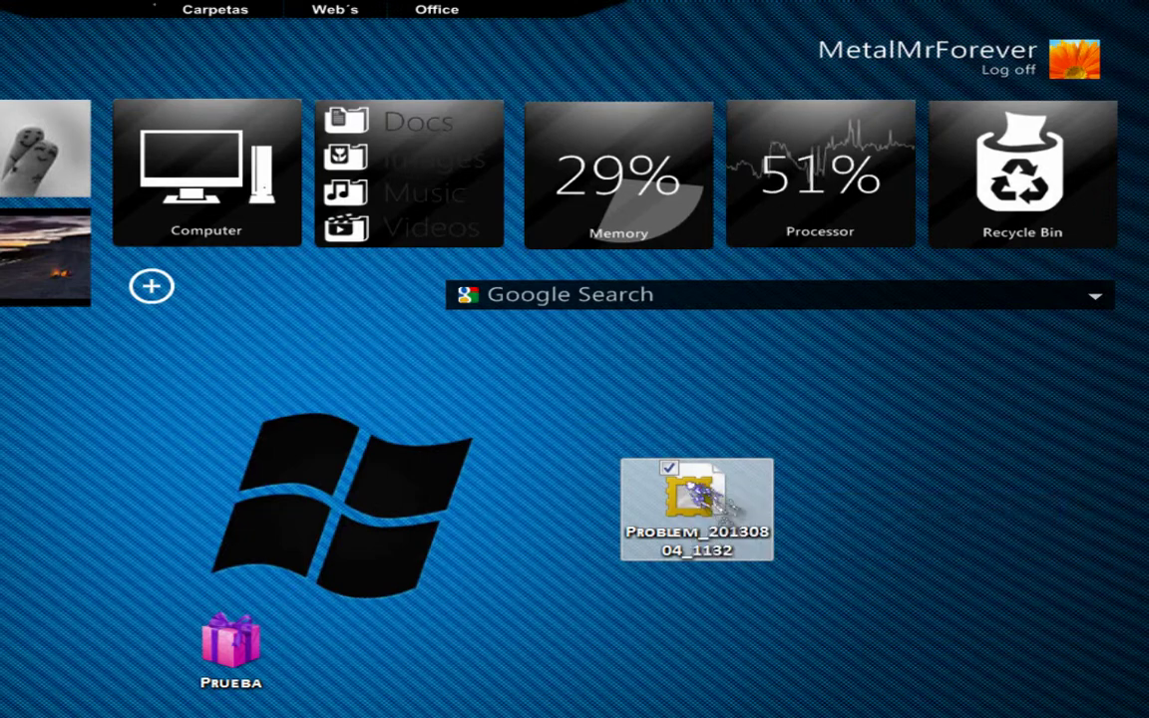
right_click(688, 486)
mouse_move(670, 549)
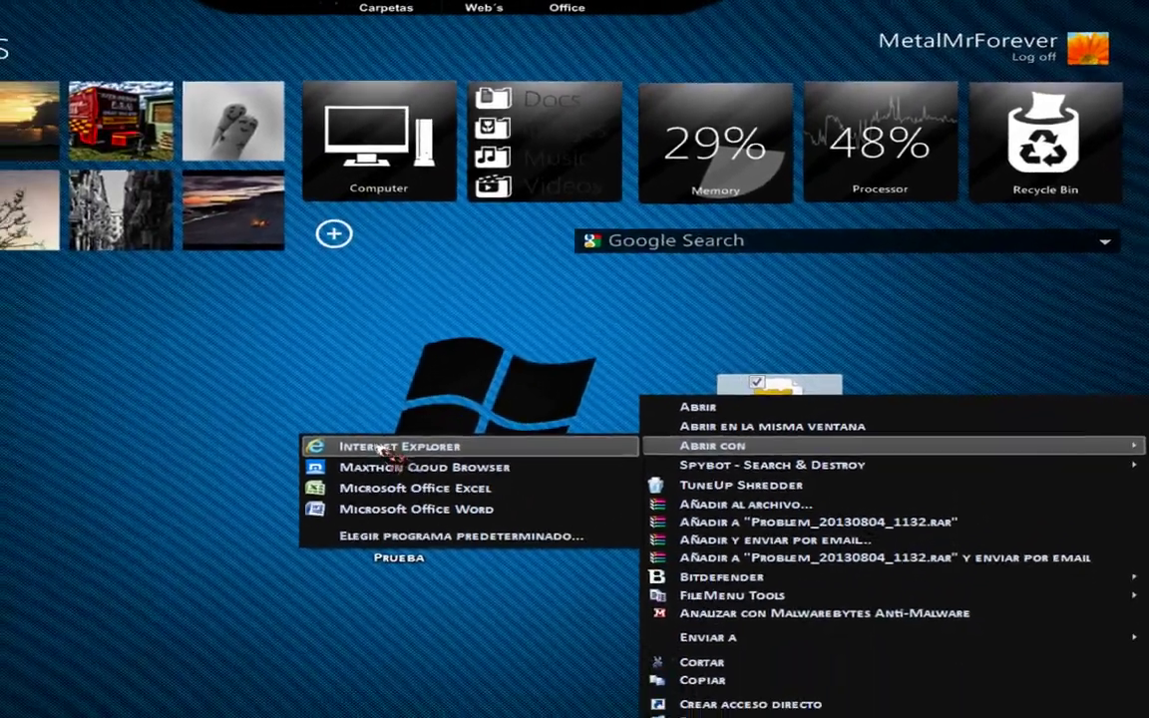
click(207, 543)
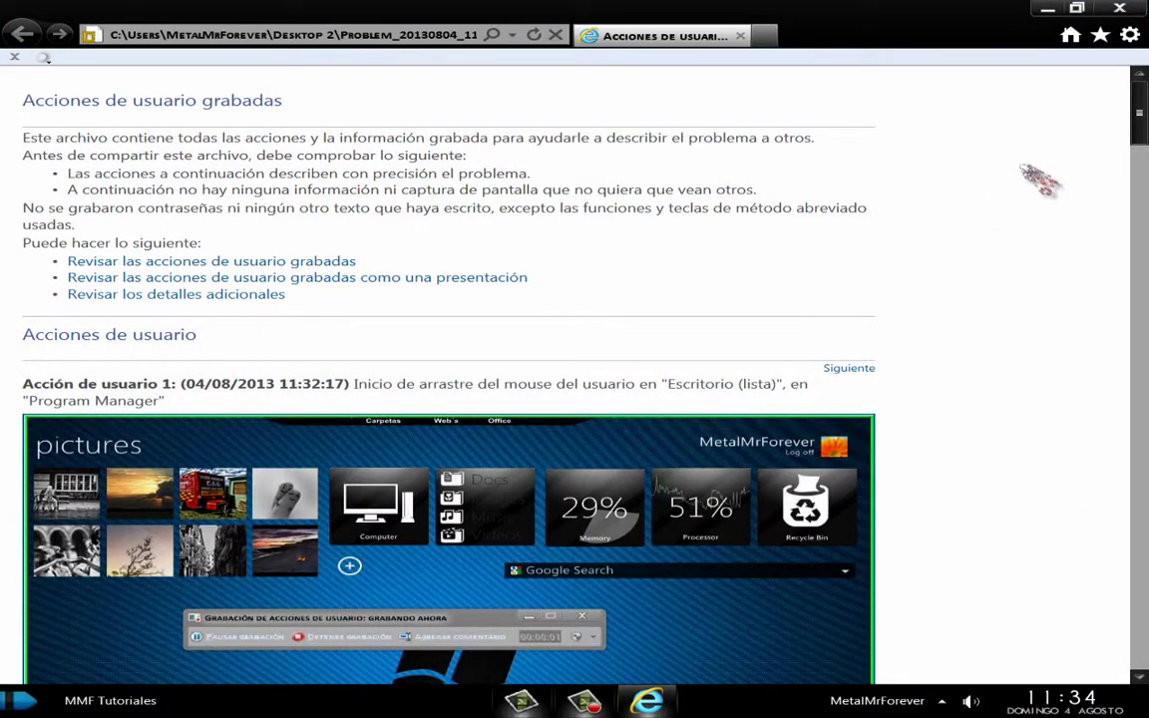
- Review the recorded user actions and their screenshots down to the additional details, return to the report's beginning, and close the browser
scroll(1040, 180, down, 5)
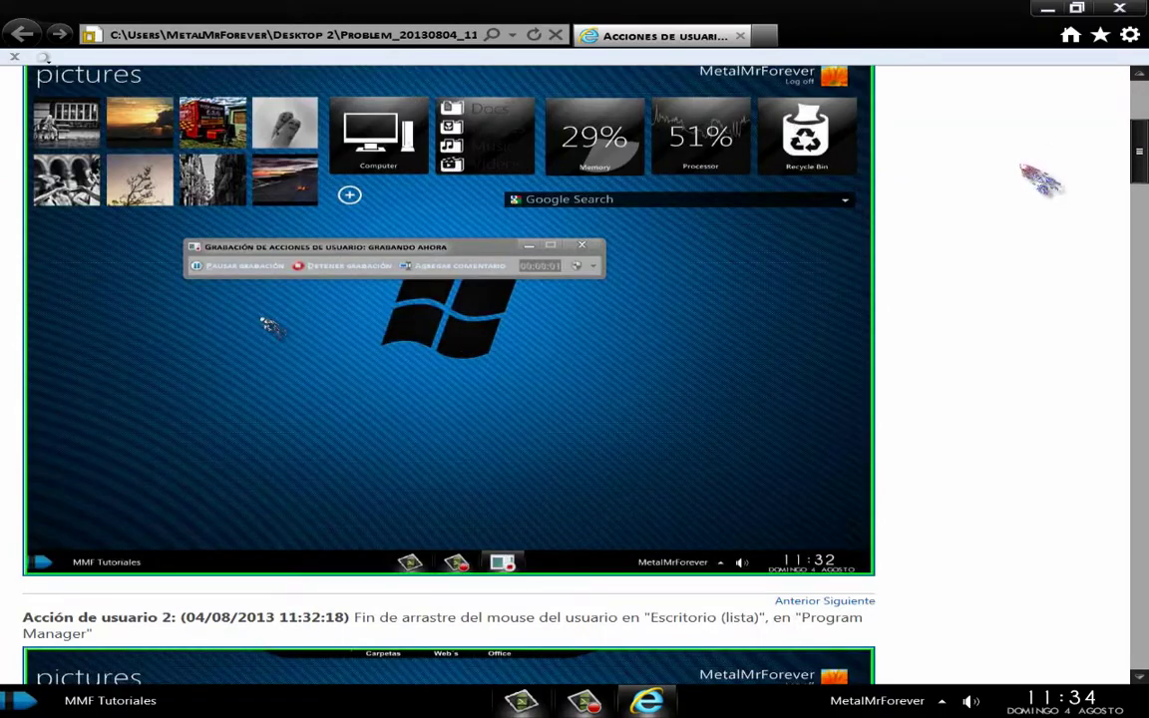
scroll(1040, 179, down, 8)
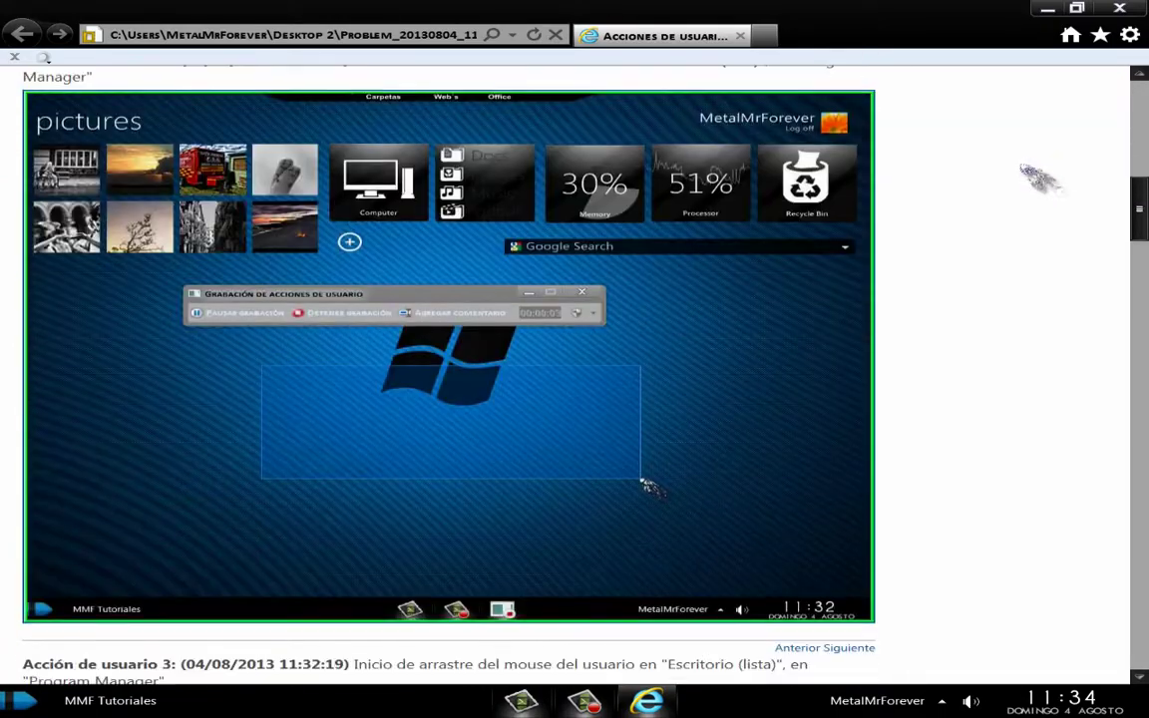
scroll(1038, 179, down, 10)
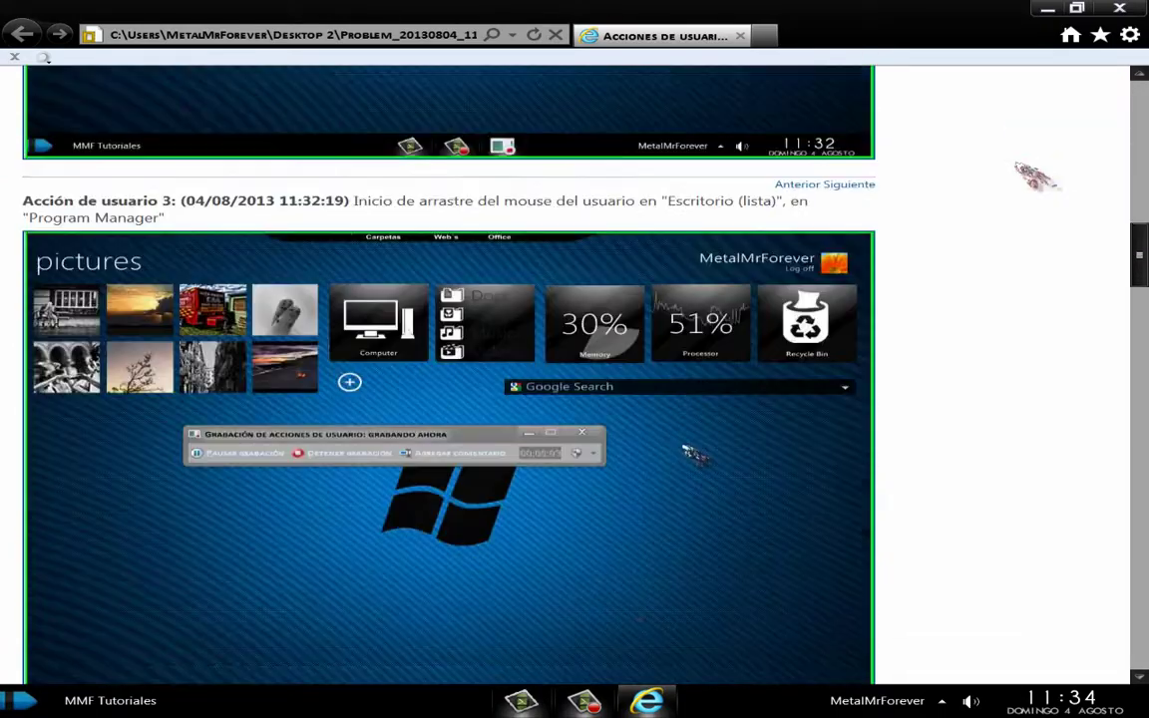
scroll(1037, 179, down, 7)
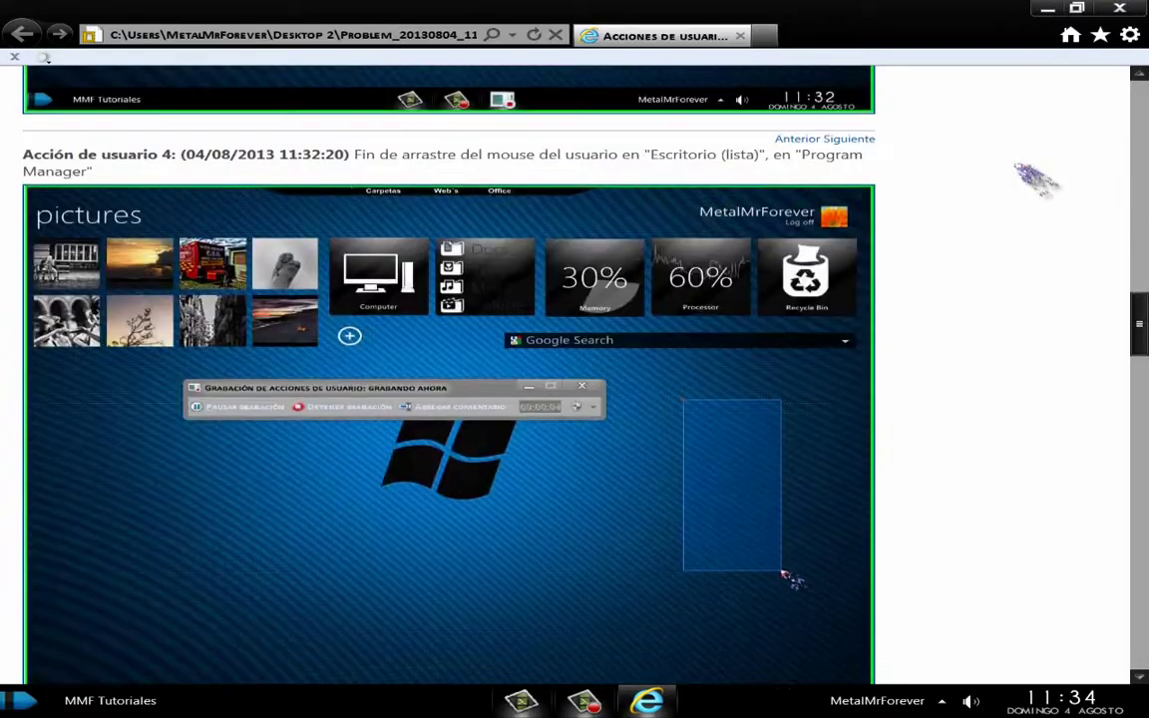
scroll(1037, 177, down, 7)
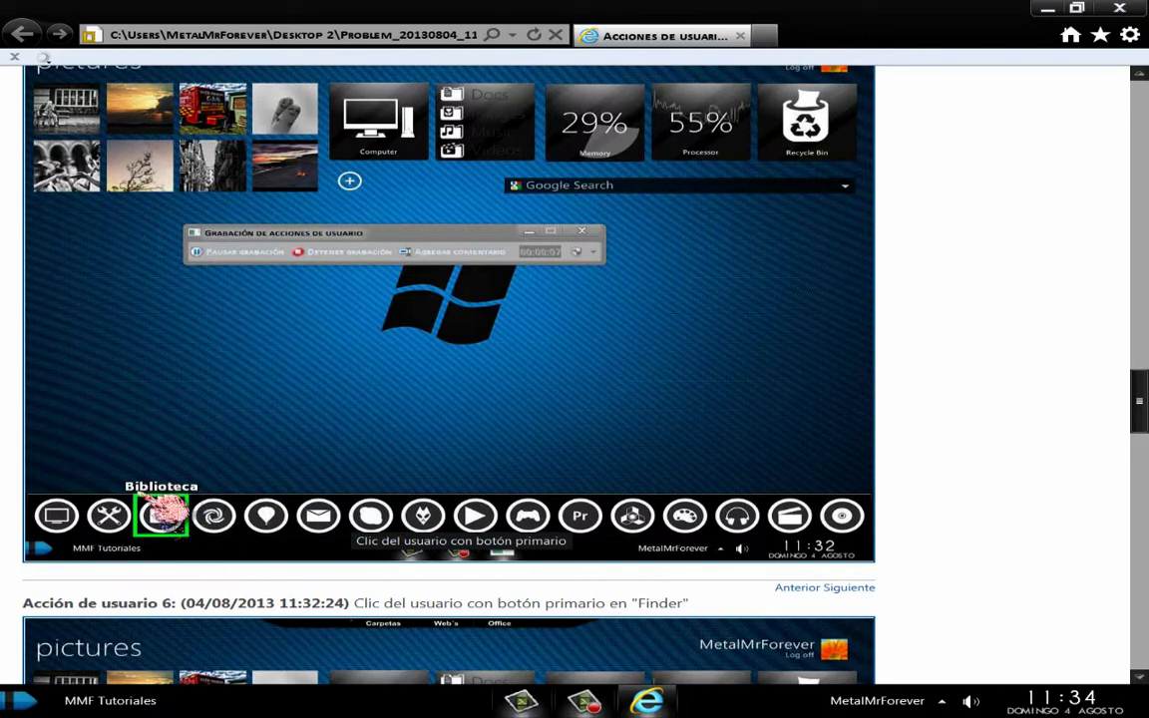
scroll(980, 446, down, 10)
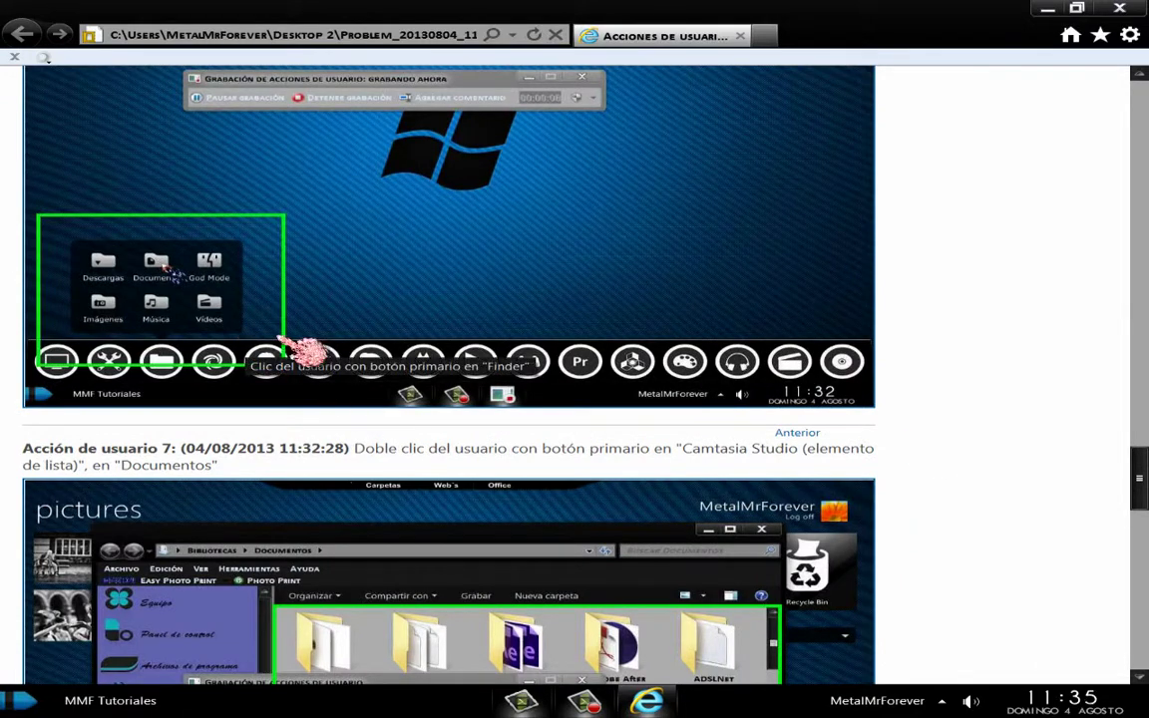
scroll(953, 339, down, 5)
scroll(952, 345, down, 3)
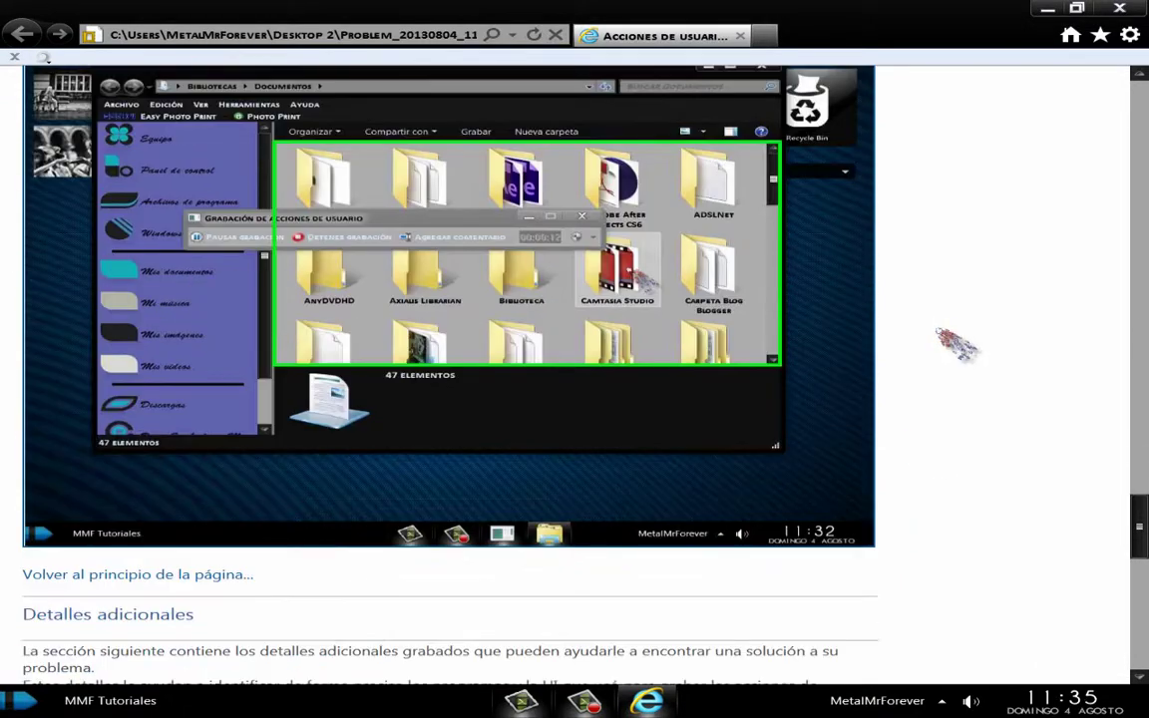
scroll(998, 347, up, 12)
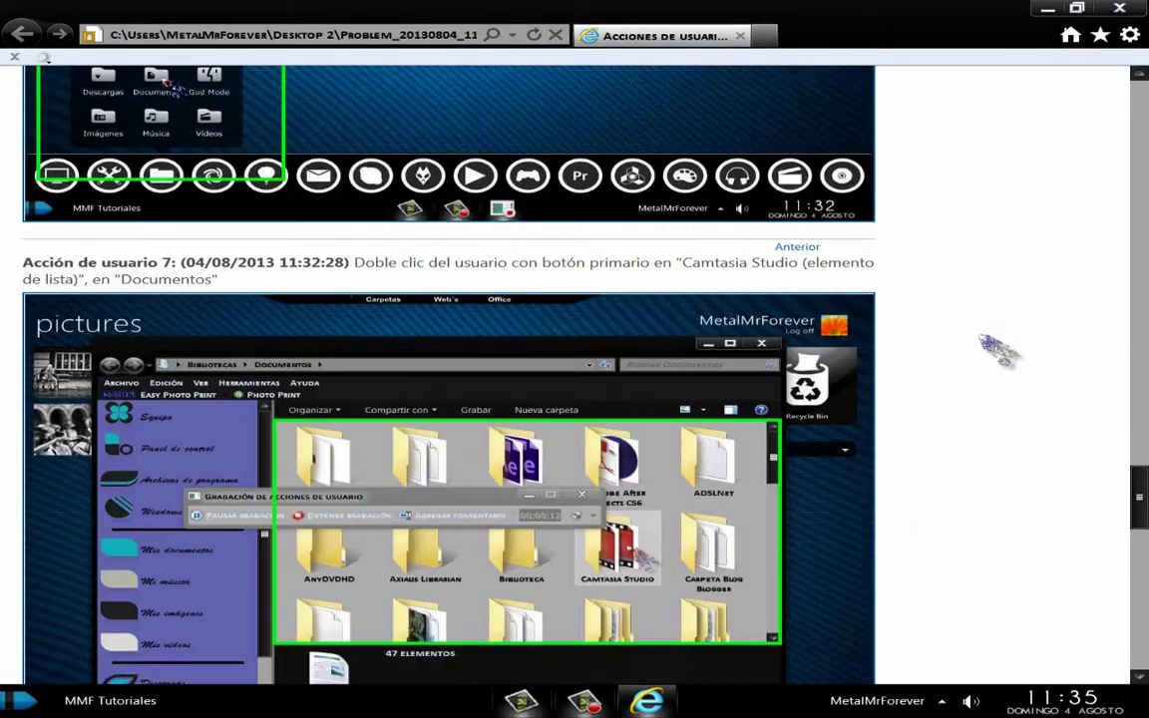
scroll(998, 347, up, 15)
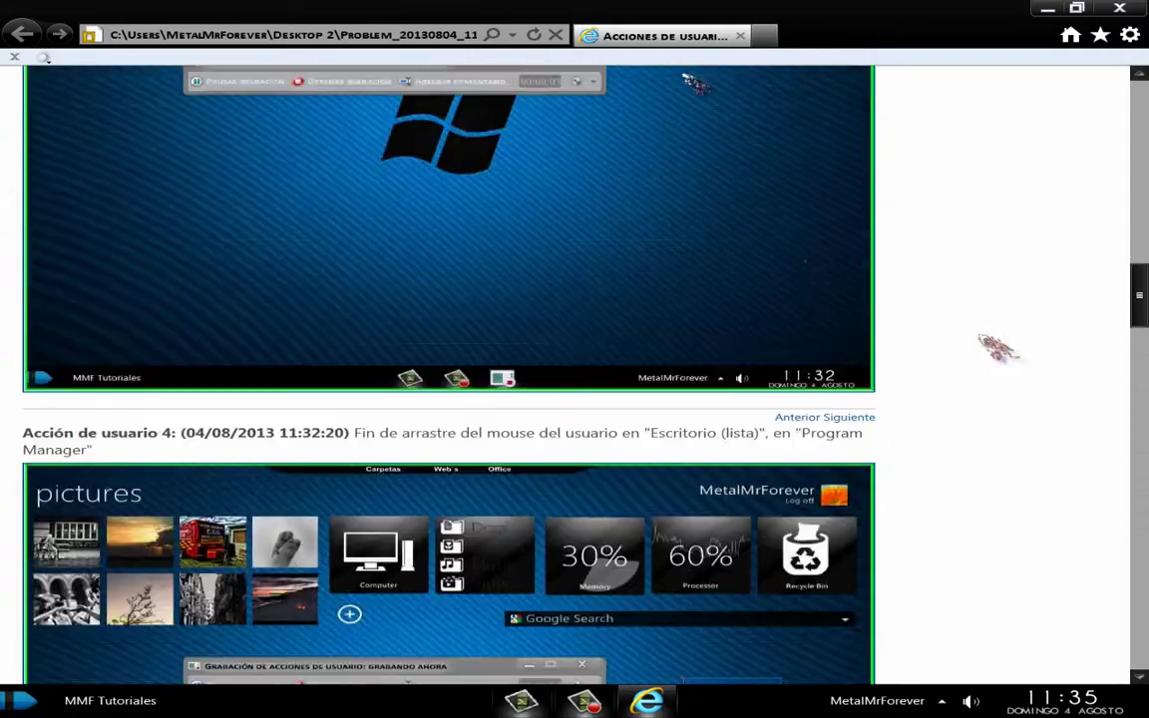
scroll(999, 349, up, 3)
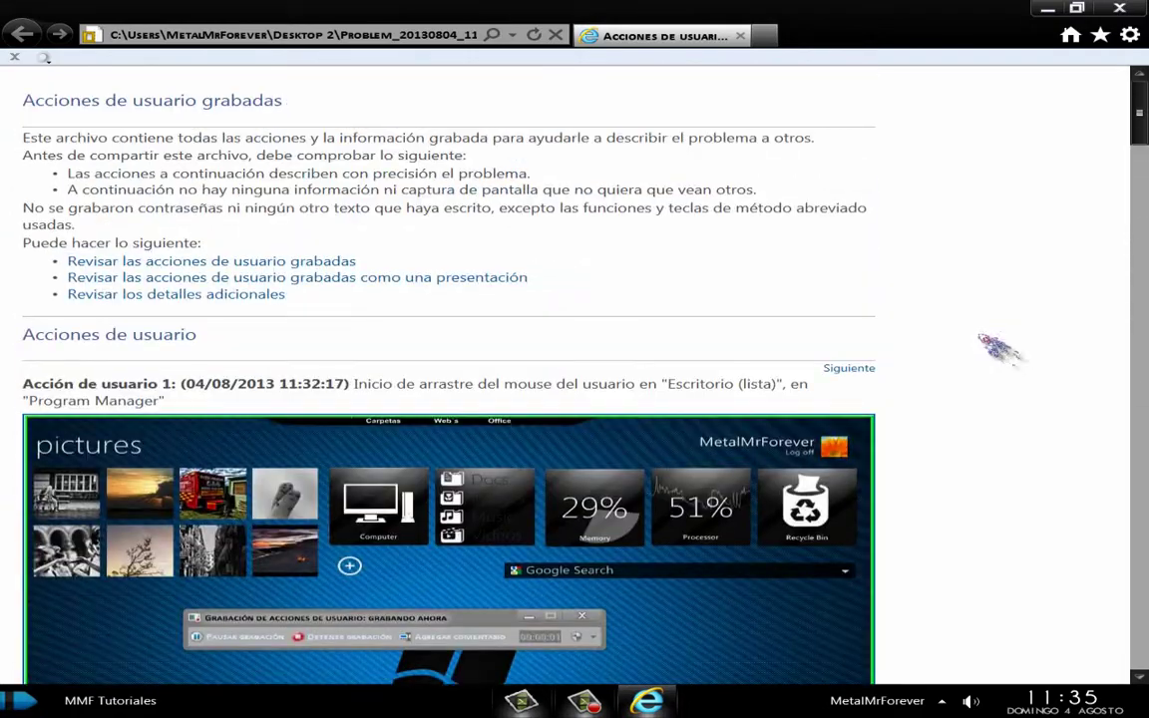
click(1119, 10)
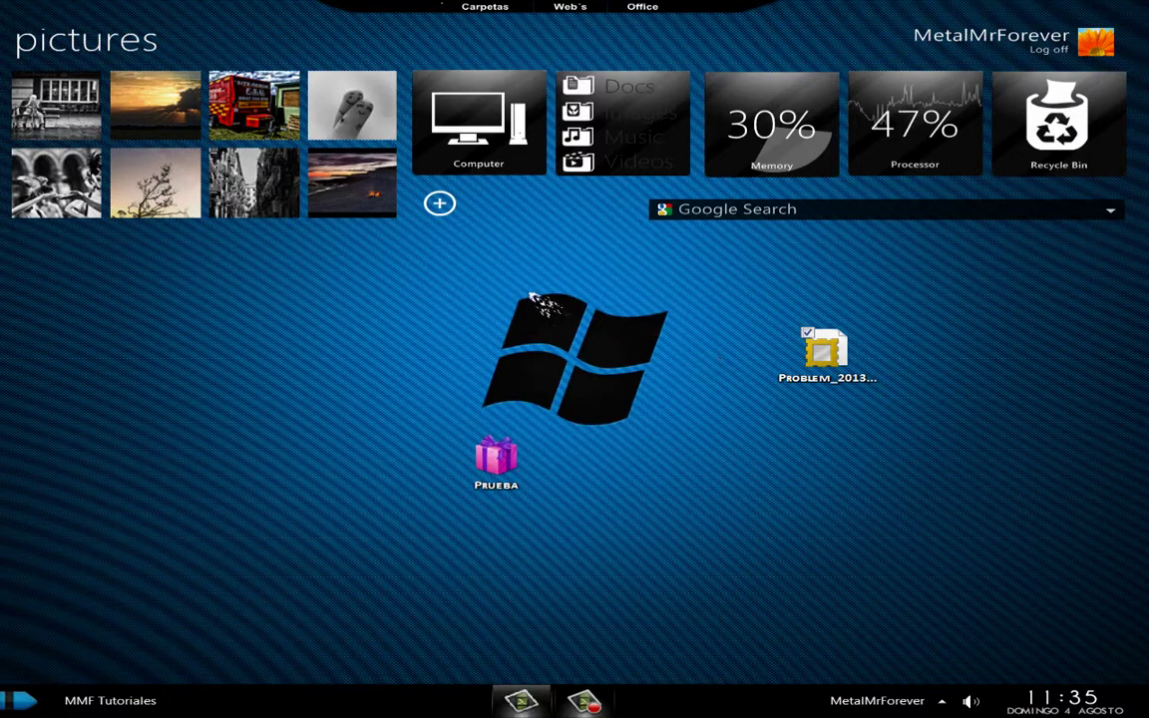
drag(758, 267, 727, 443)
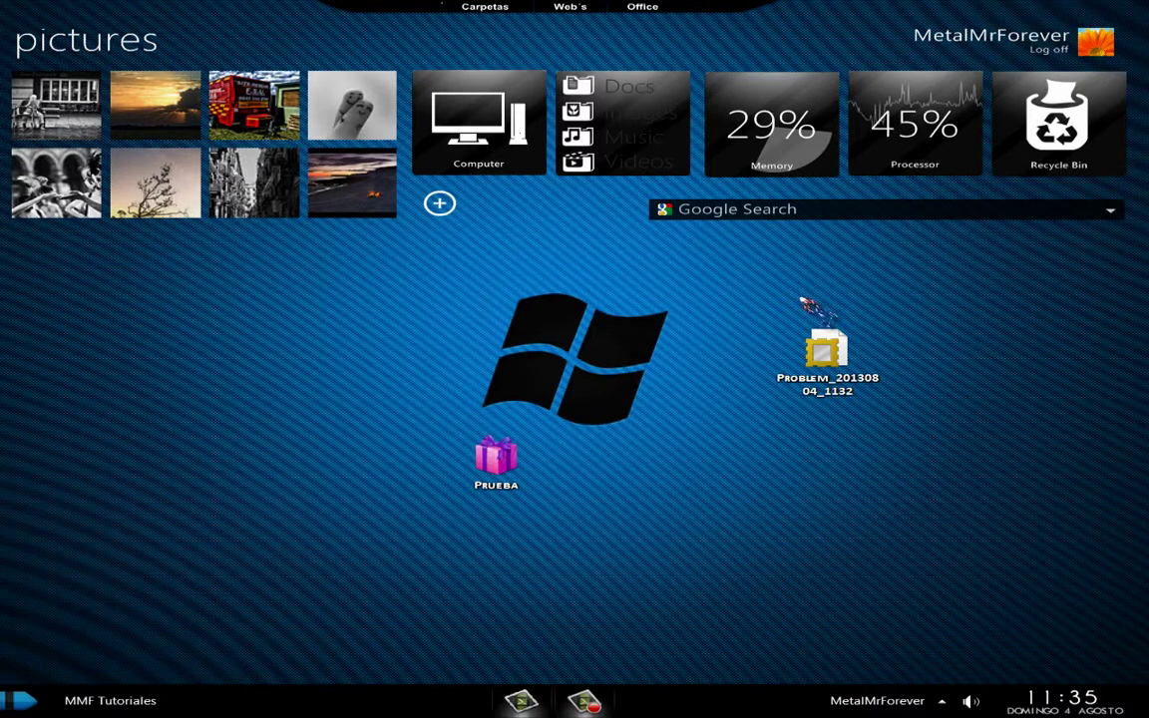
drag(745, 298, 952, 404)
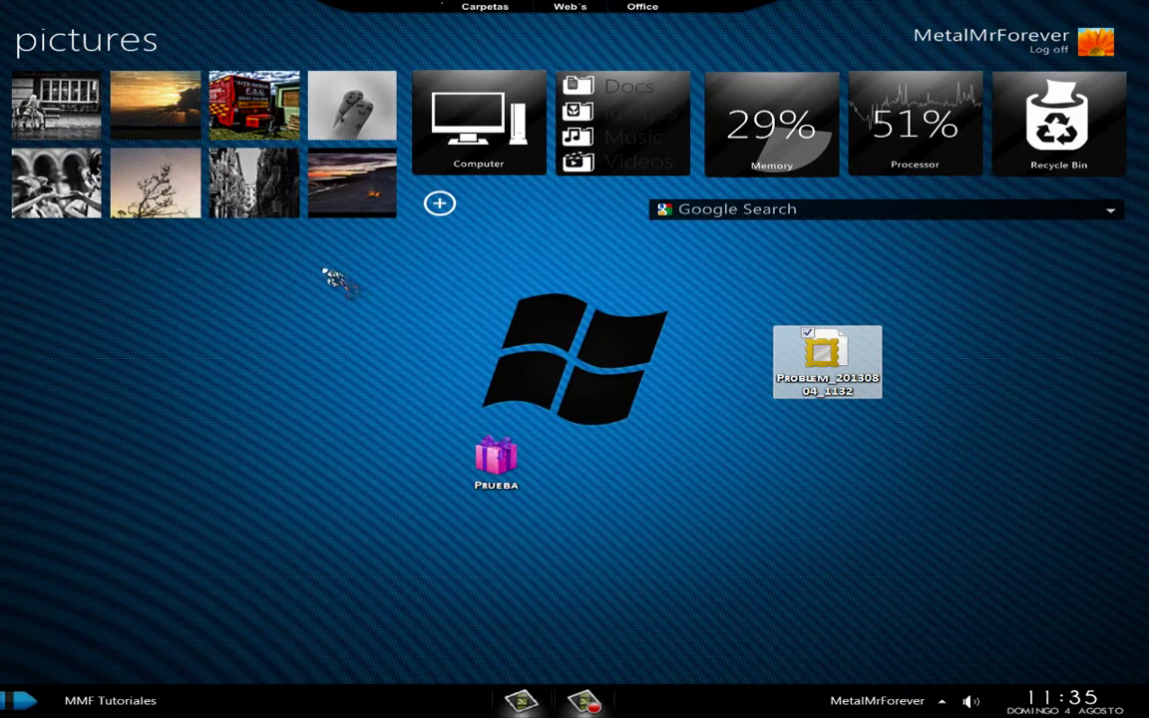
drag(70, 251, 345, 484)
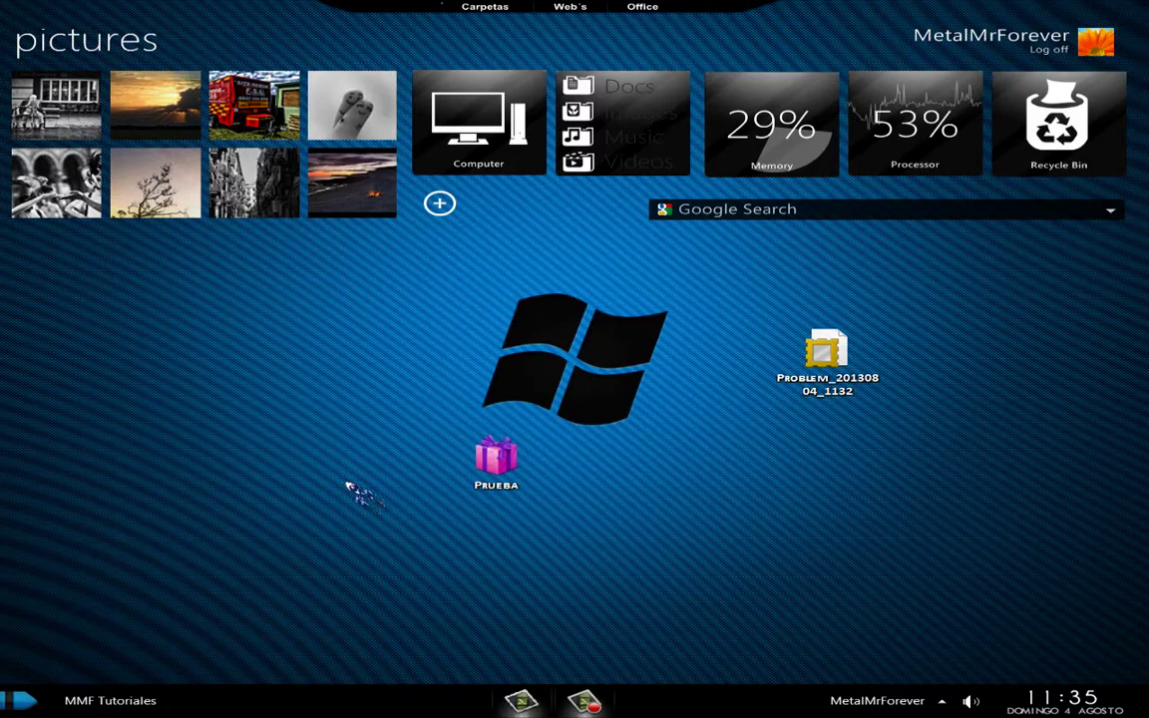